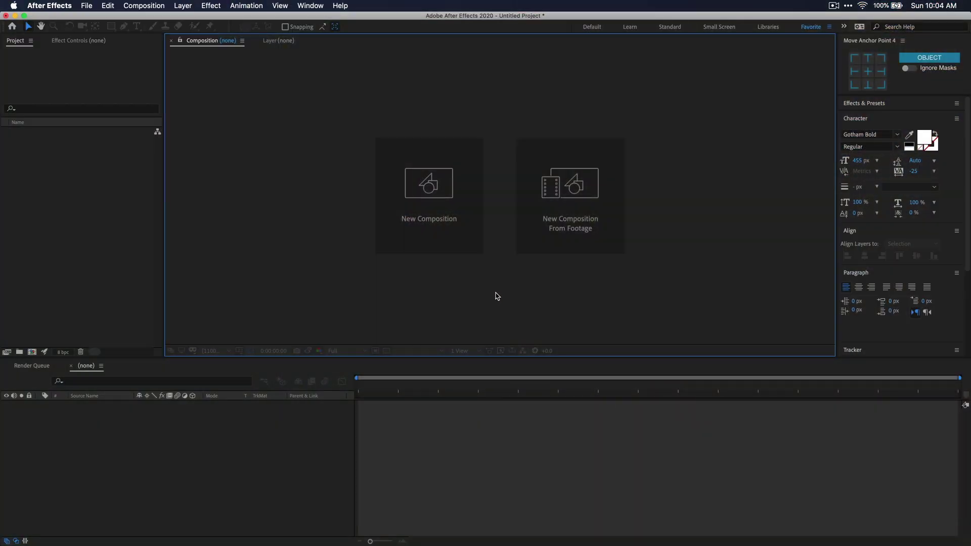
Create a 1920×1080, 30 fps, 30-second composition named 'Liquid Animation'
left_click(464, 249)
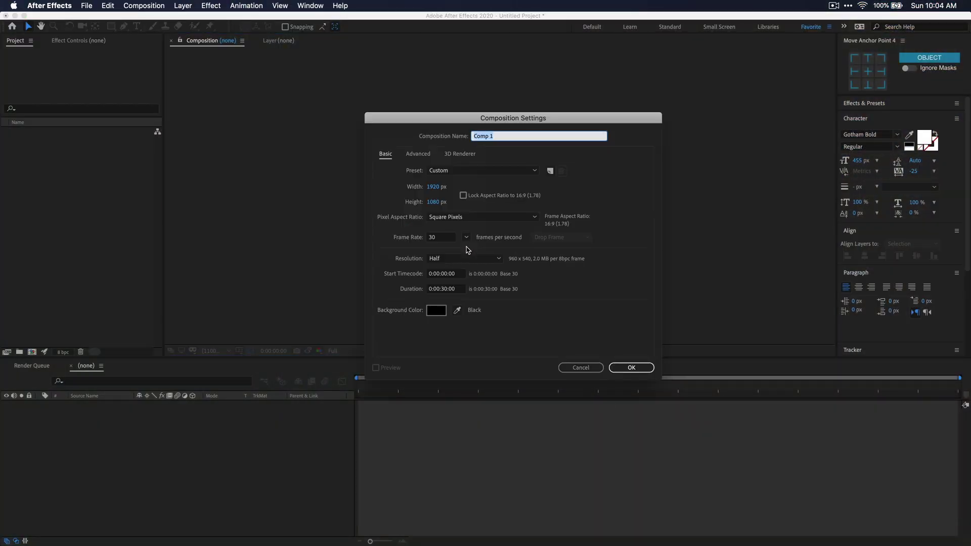
type("Liquid Animation")
left_click(631, 367)
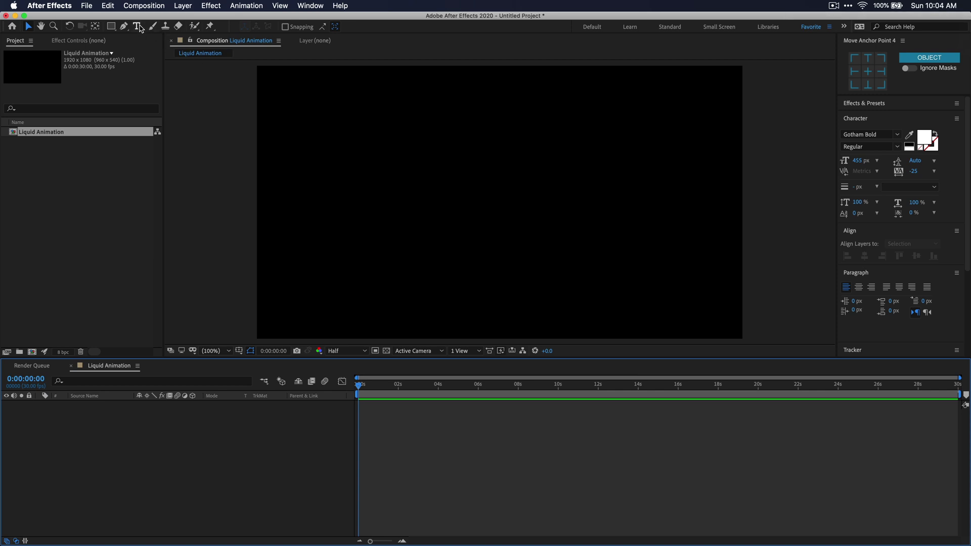
Add a white Gotham Bold 'LIQUID' text layer at 297 px font size
left_click(139, 27)
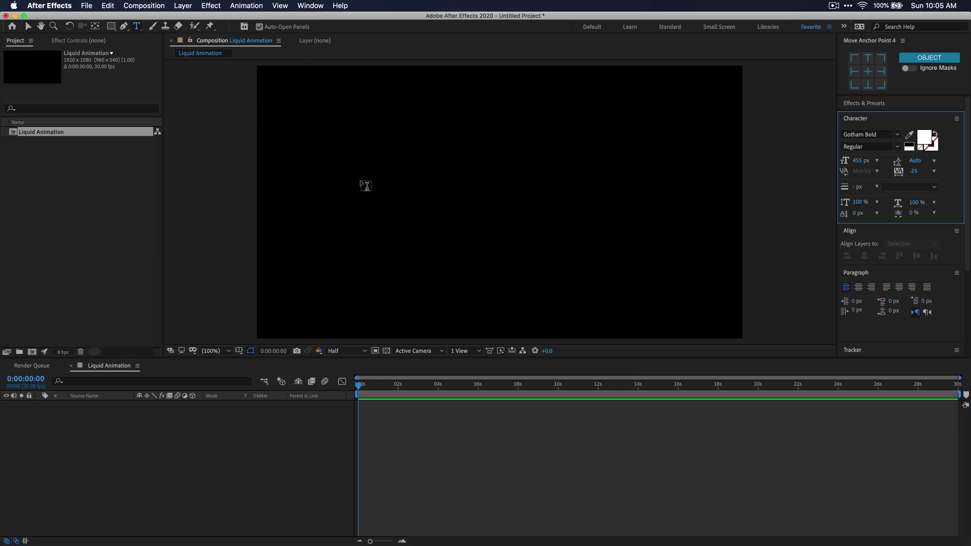
left_click(392, 193)
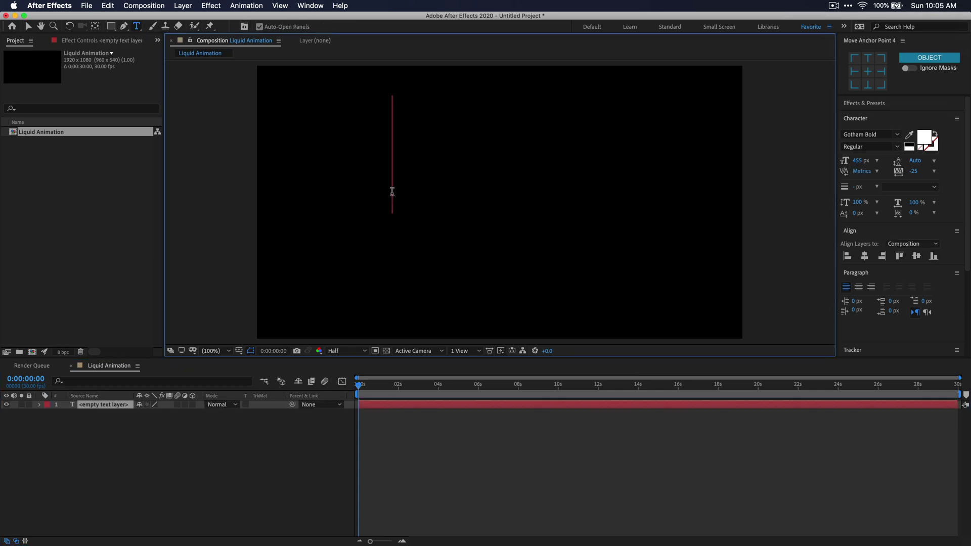
type("LIQUID")
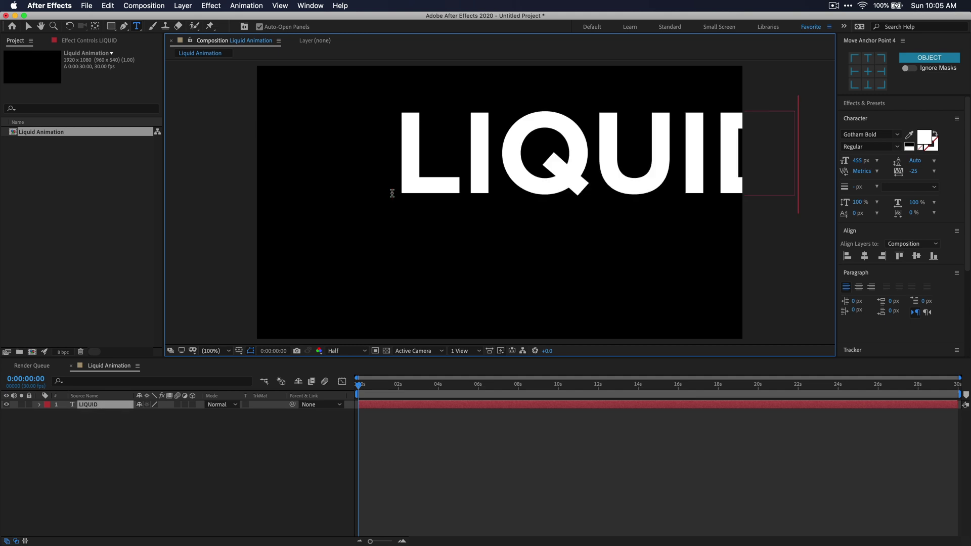
key("super+a")
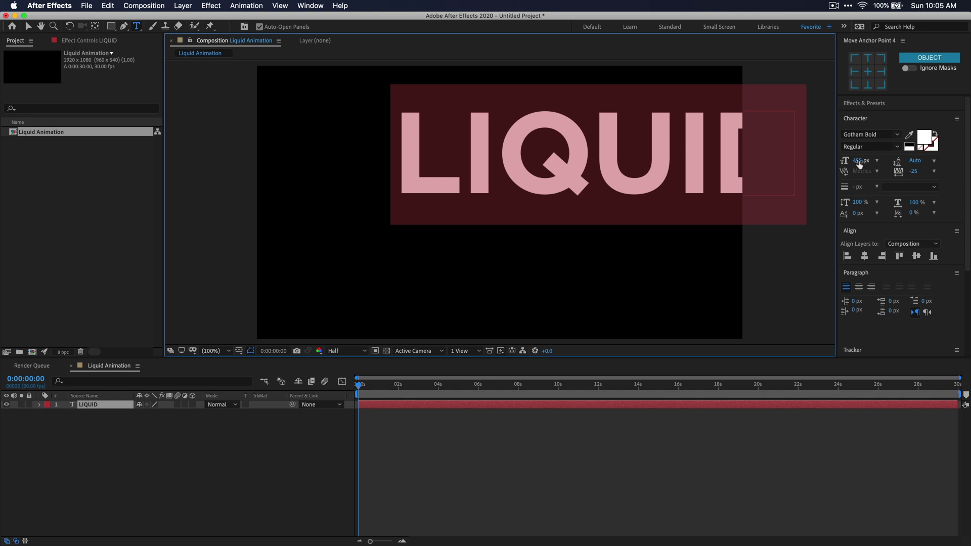
left_click_drag(858, 161, 785, 171)
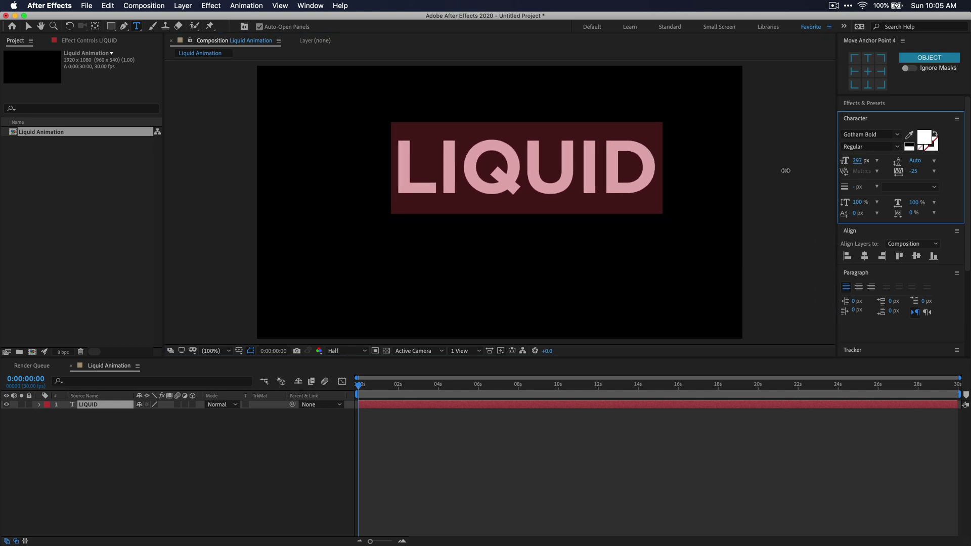
left_click(862, 233)
Centre the LIQUID text horizontally and vertically in the composition
left_click(864, 256)
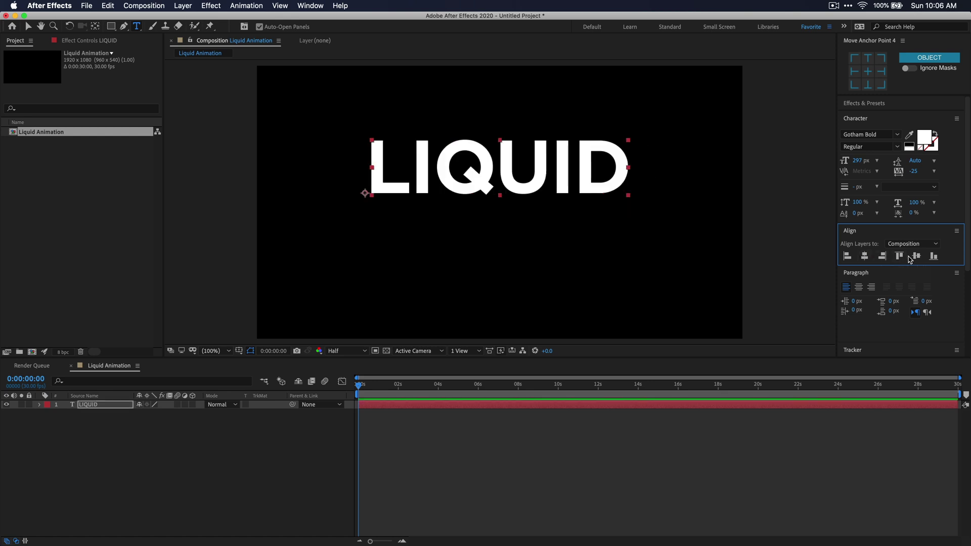
left_click(916, 256)
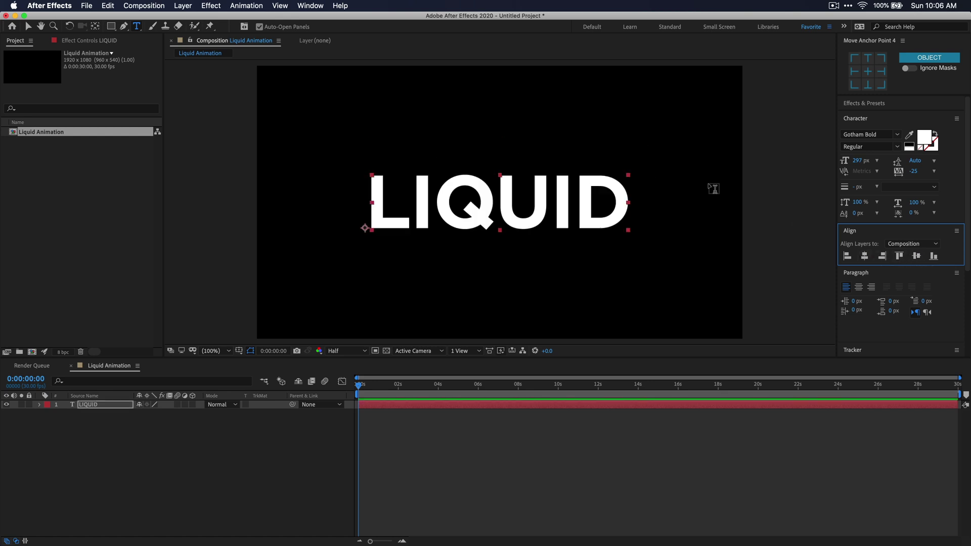
left_click(317, 6)
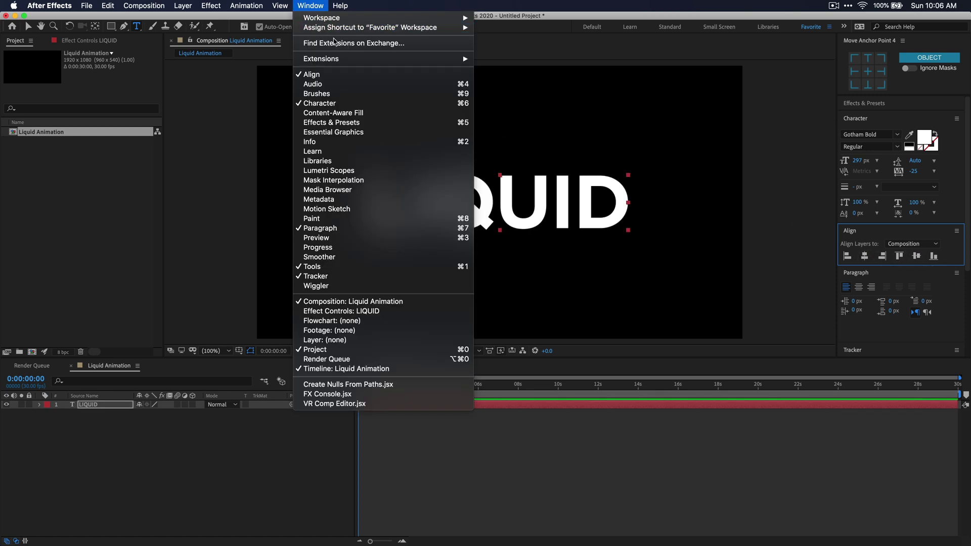
Draw a no-stroke #083D6B dark blue rectangle across the LIQUID text
left_click(233, 92)
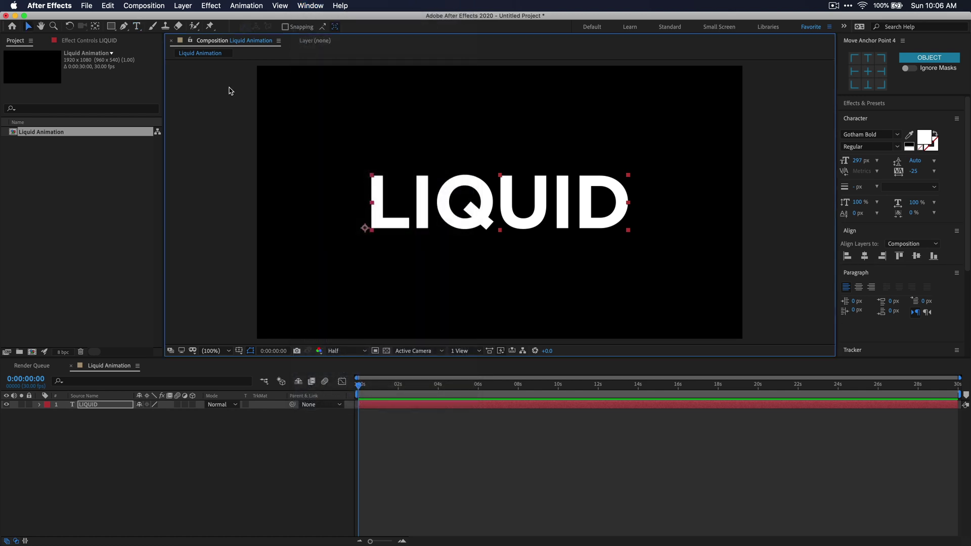
left_click(194, 426)
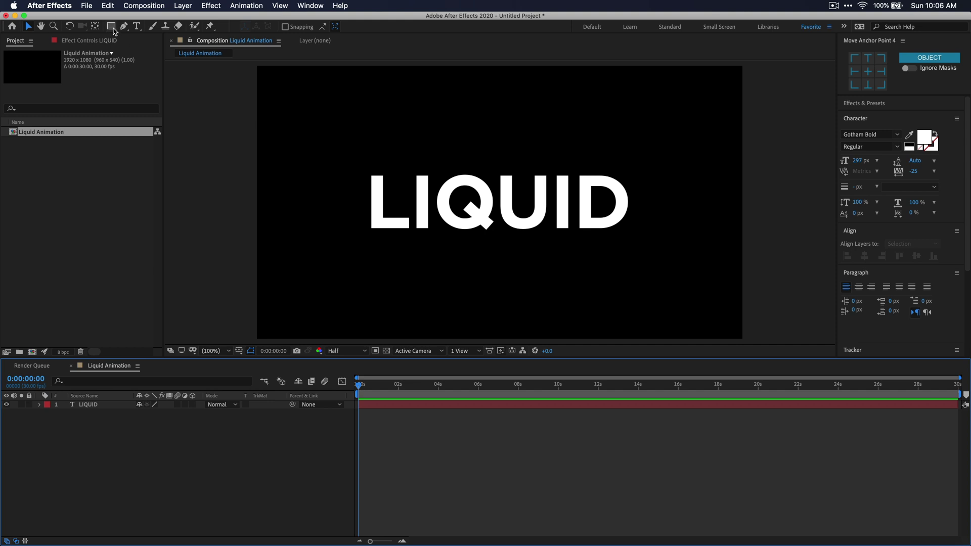
left_click(113, 28)
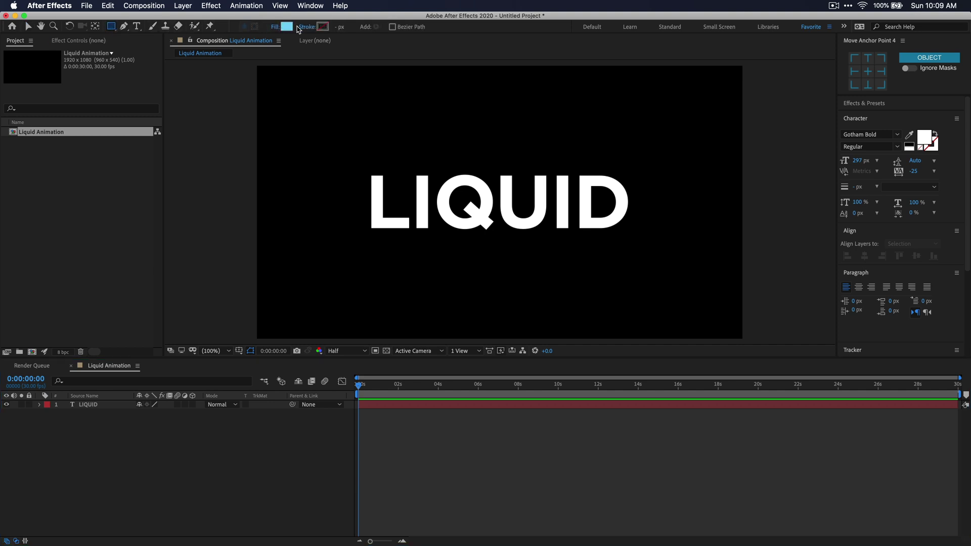
left_click(308, 26)
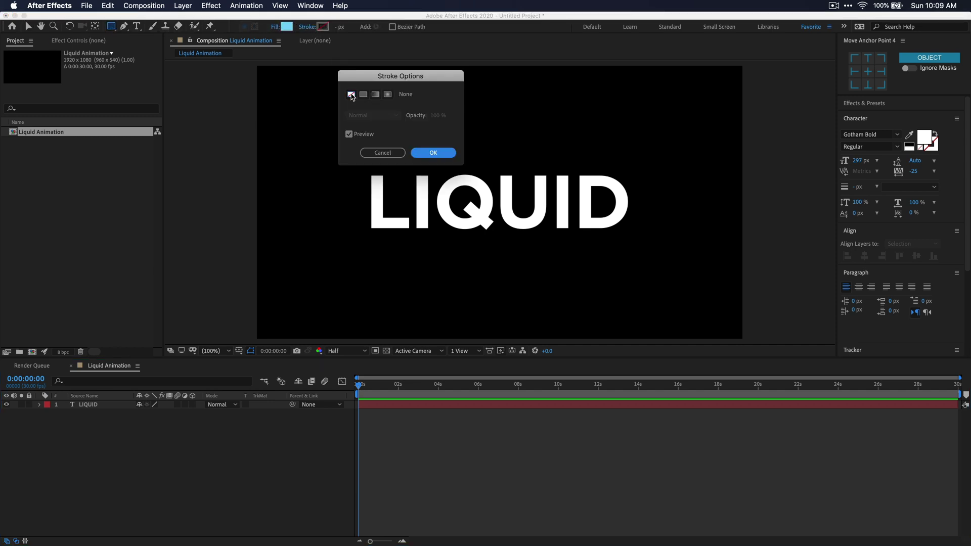
left_click(434, 153)
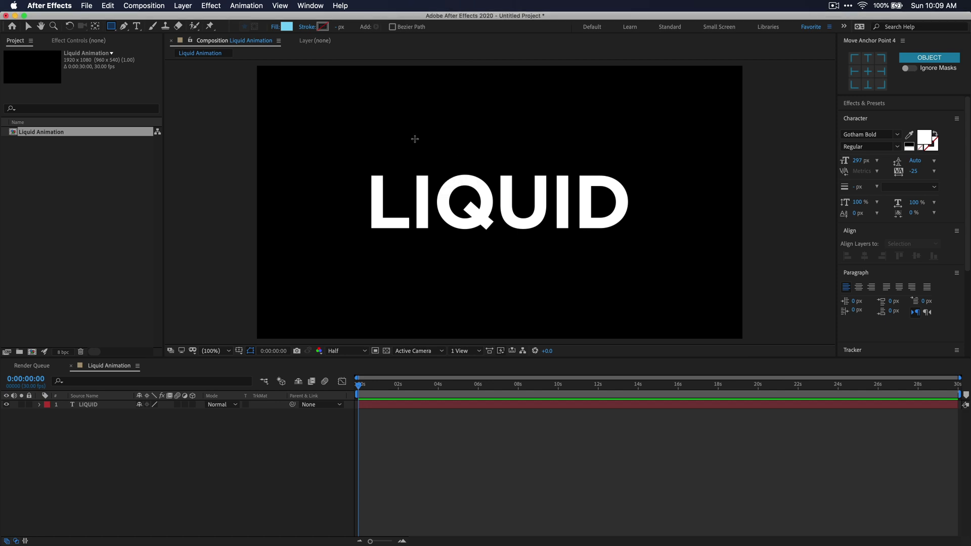
left_click(287, 26)
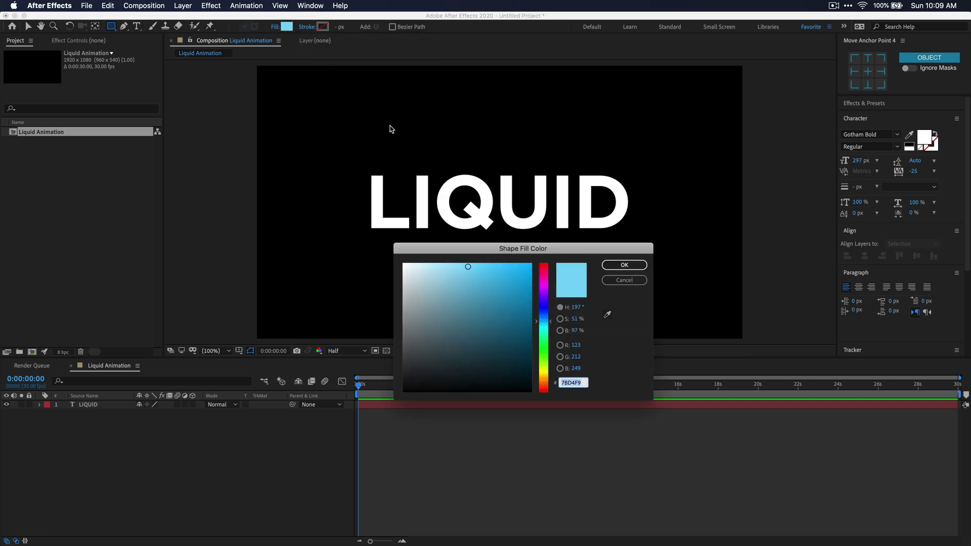
mouse_move(515, 328)
left_mouse_down()
mouse_move(522, 338)
mouse_move(545, 316)
left_mouse_up()
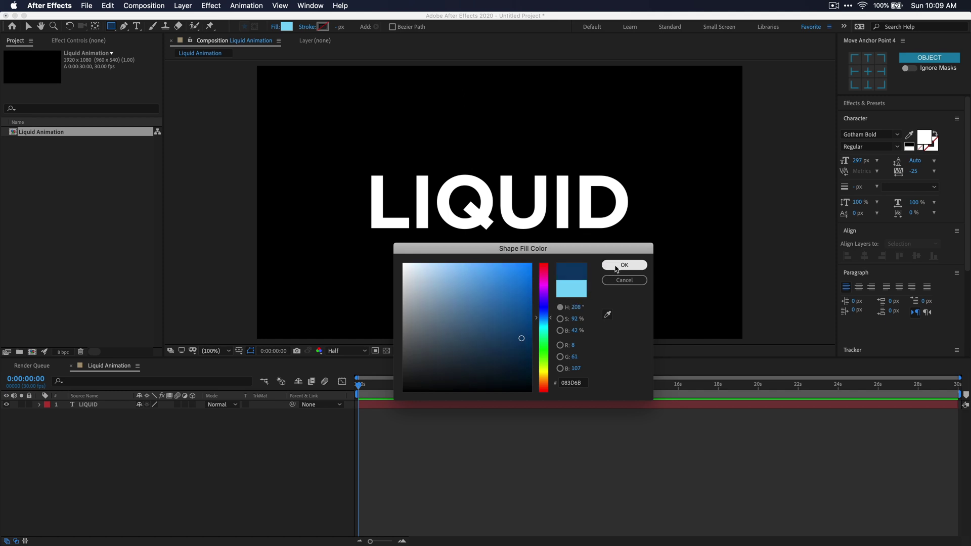
left_click(615, 265)
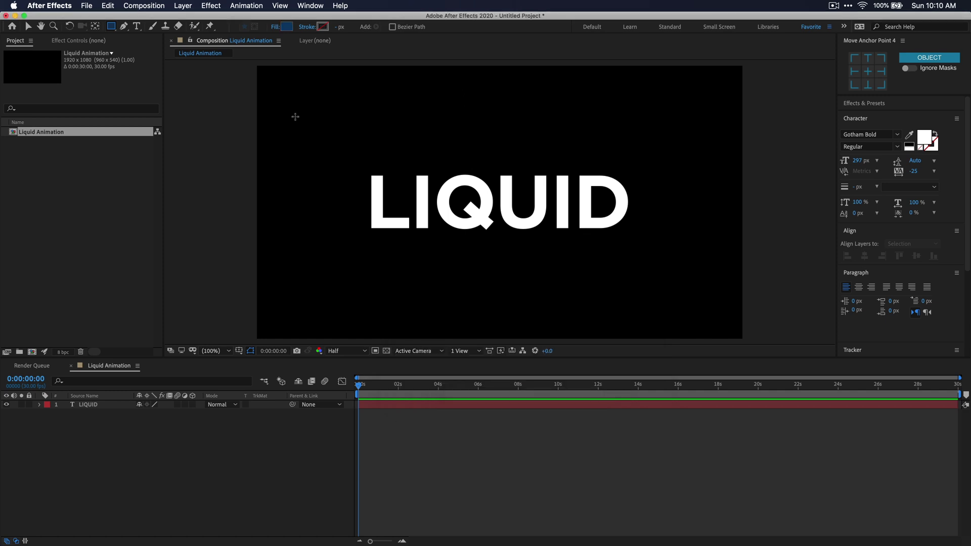
mouse_move(308, 138)
left_mouse_down()
mouse_move(531, 217)
mouse_move(724, 259)
mouse_move(695, 260)
left_mouse_up()
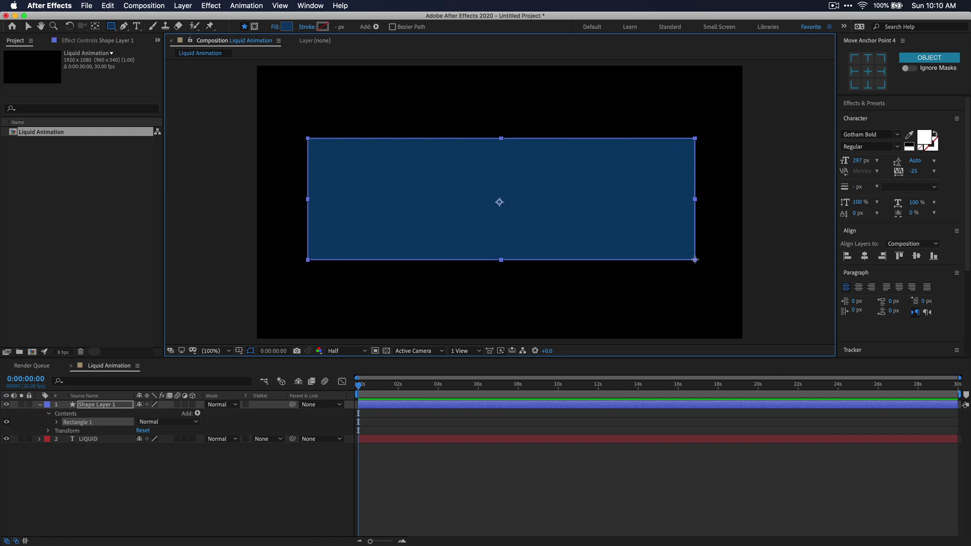
Apply Turbulent Displace to Shape Layer 1 with Amount 117 and Size 93
key("v")
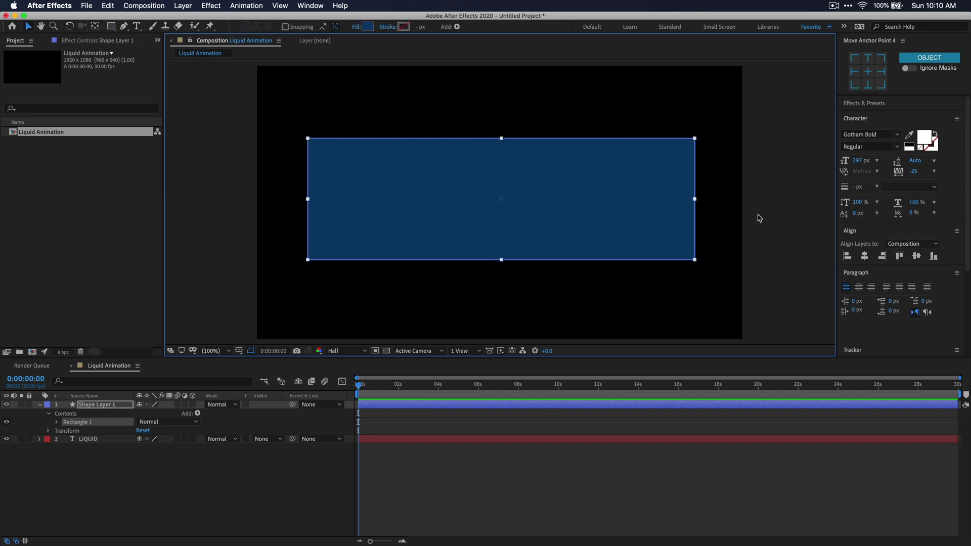
left_click(868, 103)
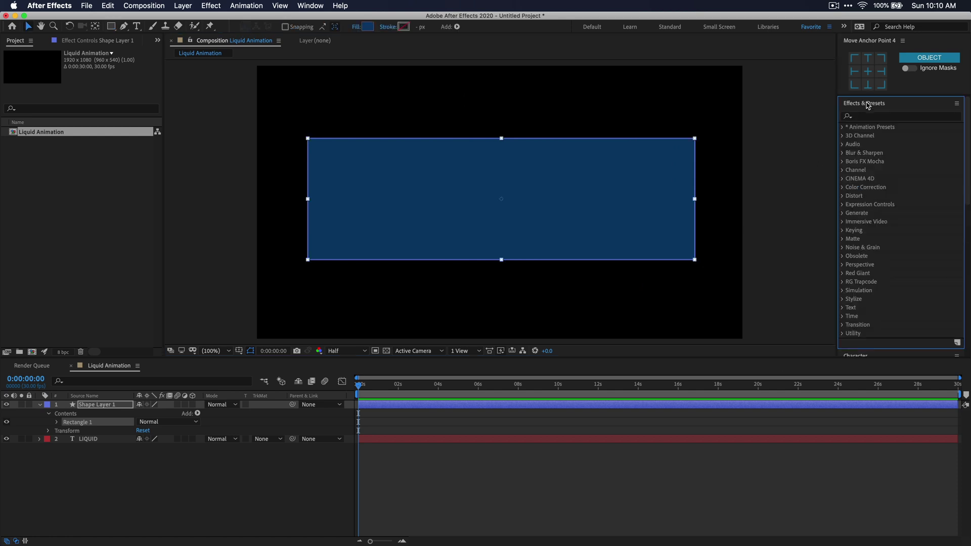
left_click(309, 5)
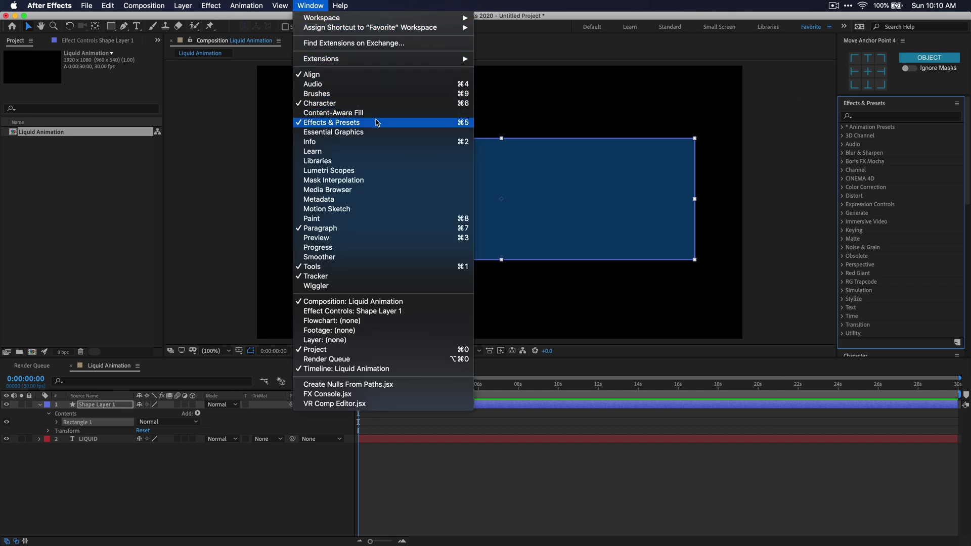
left_click(872, 121)
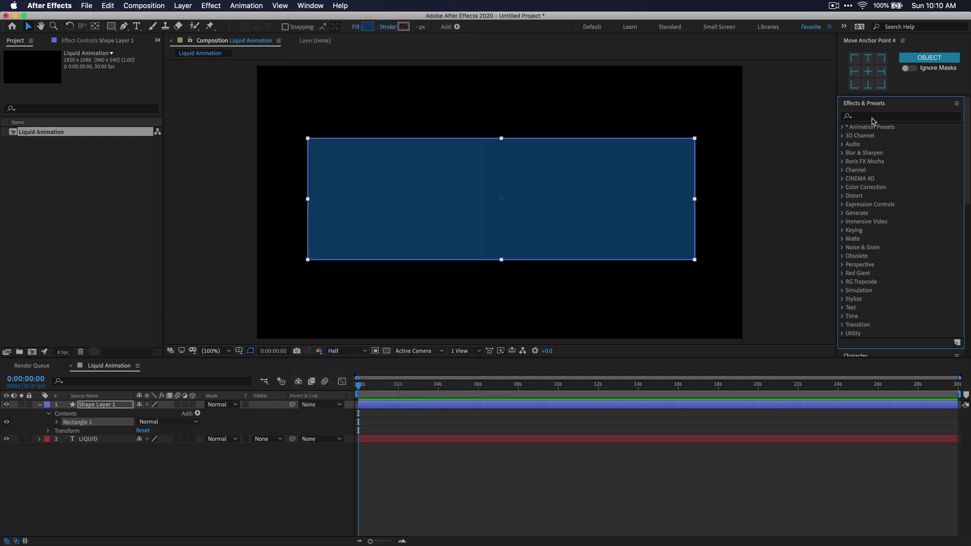
type("turb")
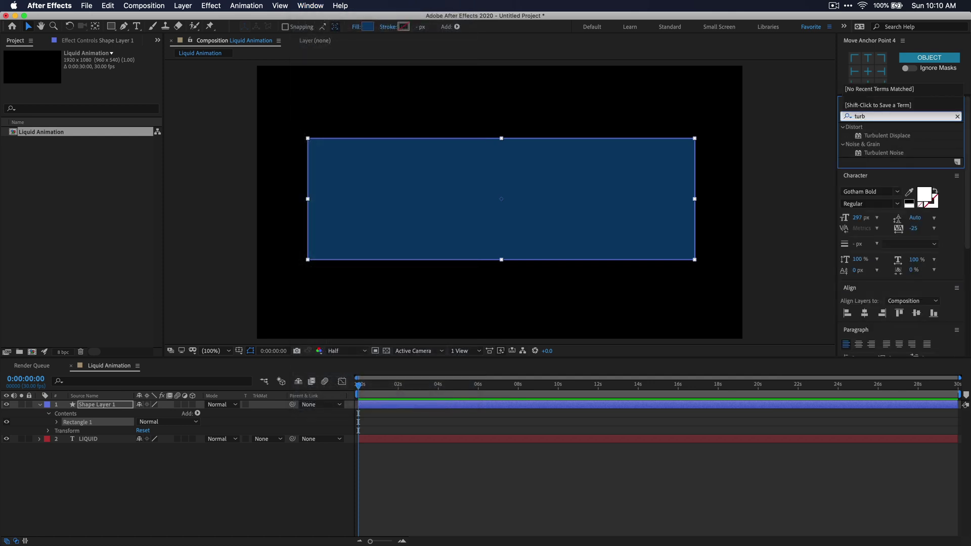
left_click_drag(884, 135, 608, 183)
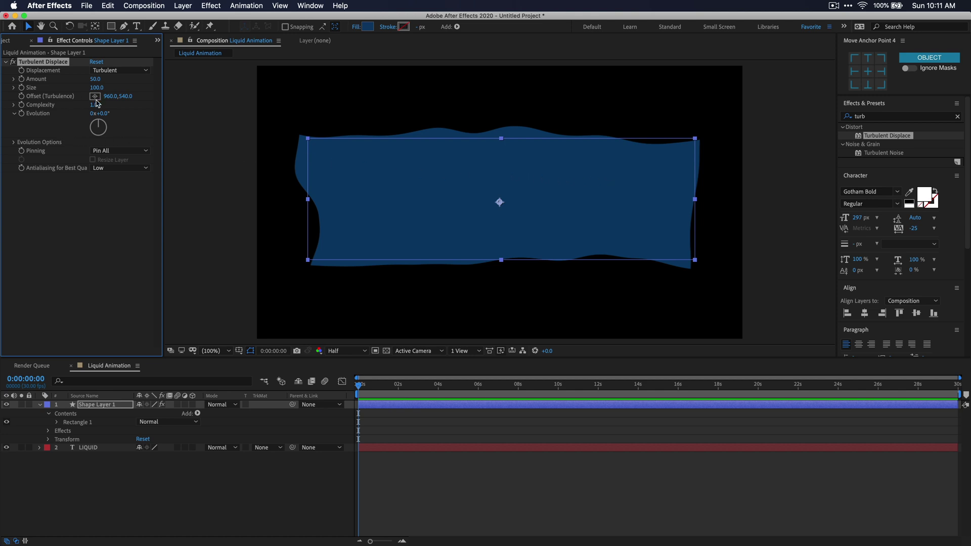
mouse_move(96, 79)
left_mouse_down()
mouse_move(131, 81)
mouse_move(96, 87)
mouse_move(115, 106)
left_mouse_up()
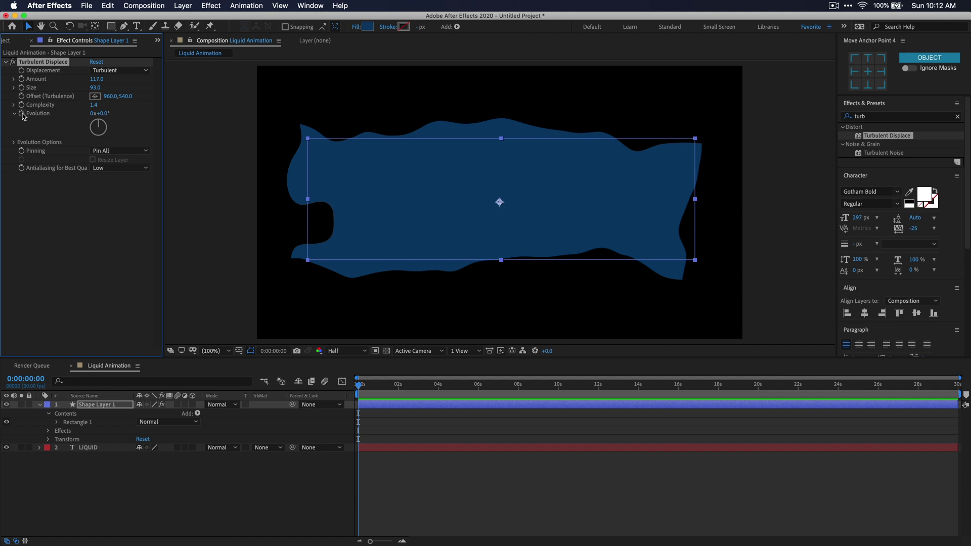
Give Turbulent Displace Evolution the expression time*100 and preview the rippling edges
left_click(22, 114, "alt")
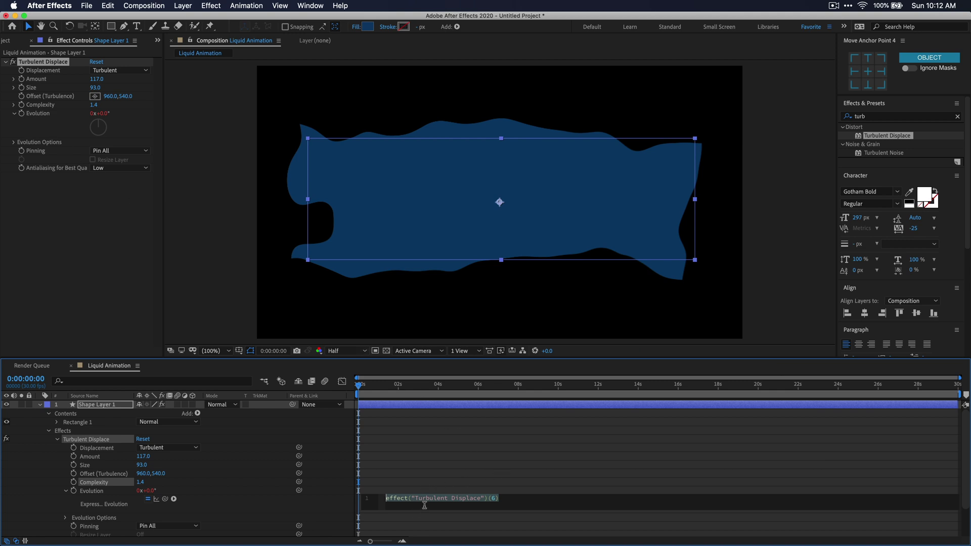
type("time*100")
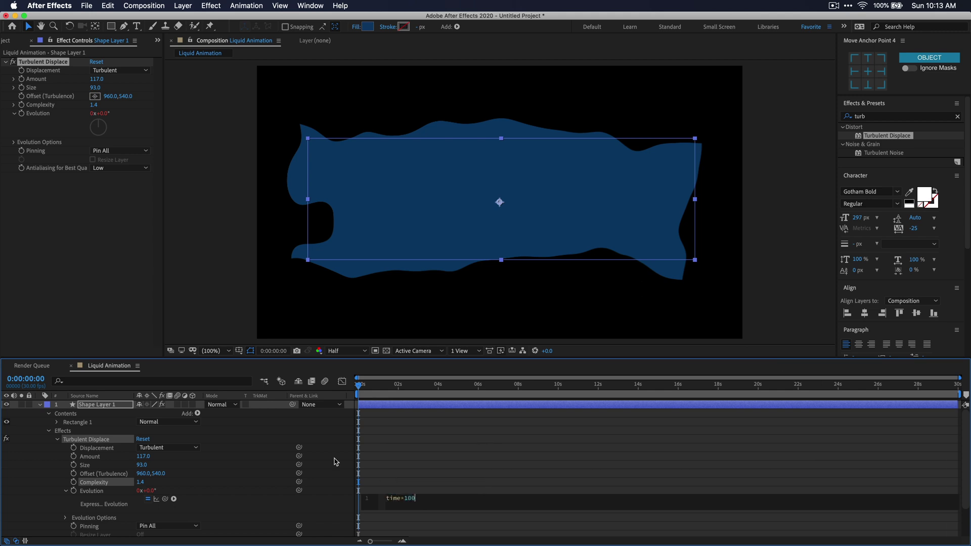
left_click(127, 312)
key("space")
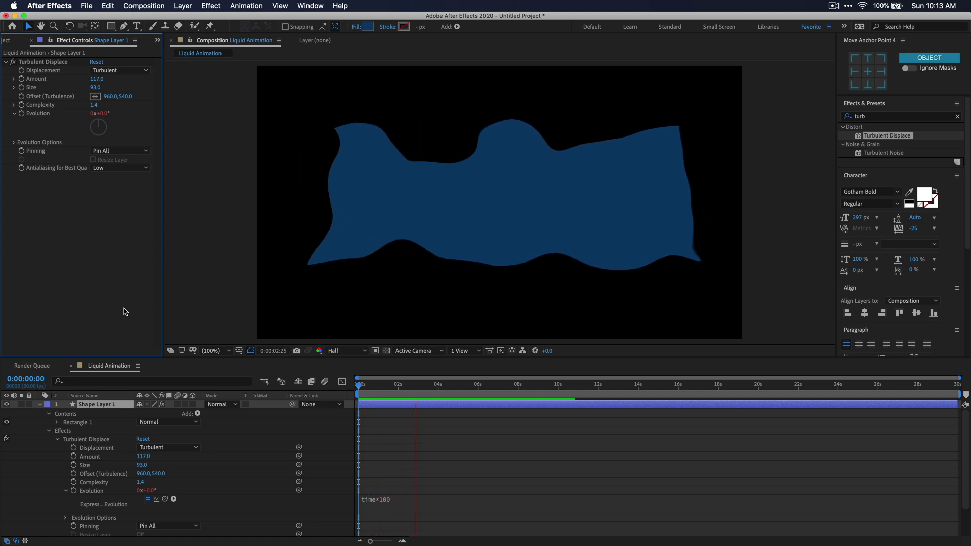
key("space")
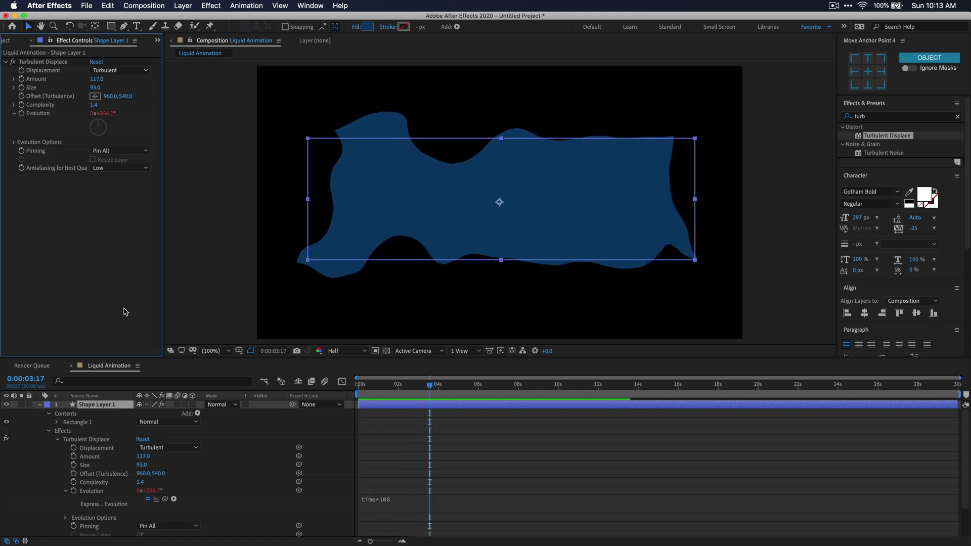
Keyframe Position at about 2 seconds, then lower the shape to Y about 853 at frame 0
key("p")
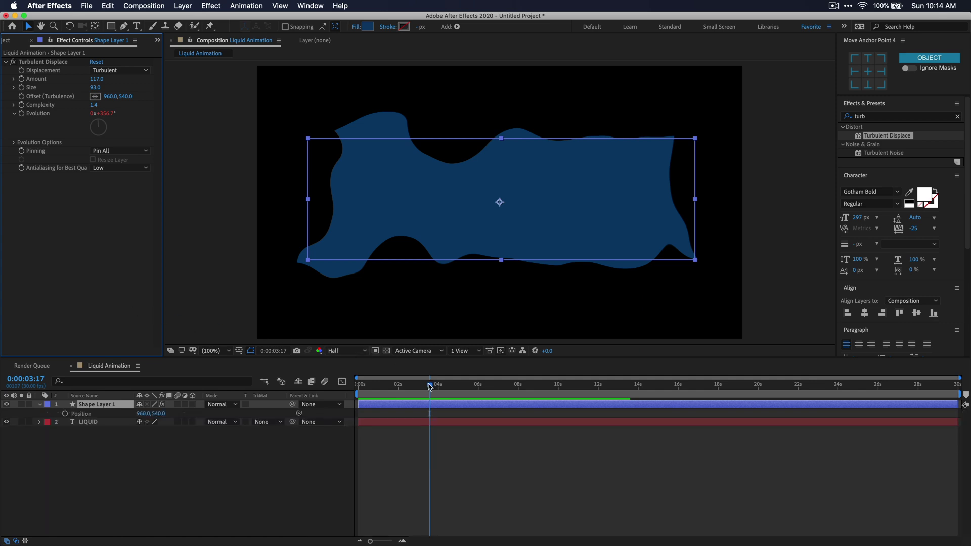
left_click_drag(429, 386, 403, 390)
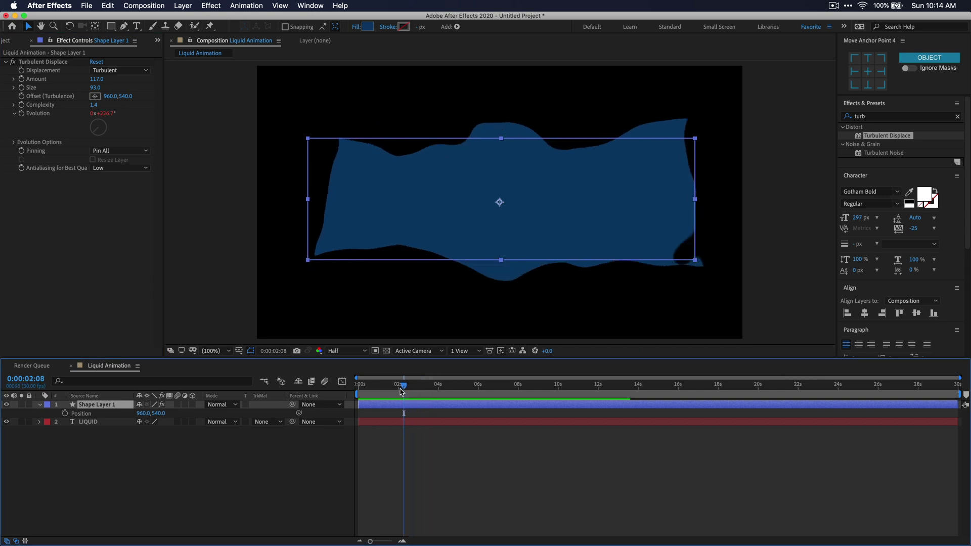
left_click(65, 414)
key("Home")
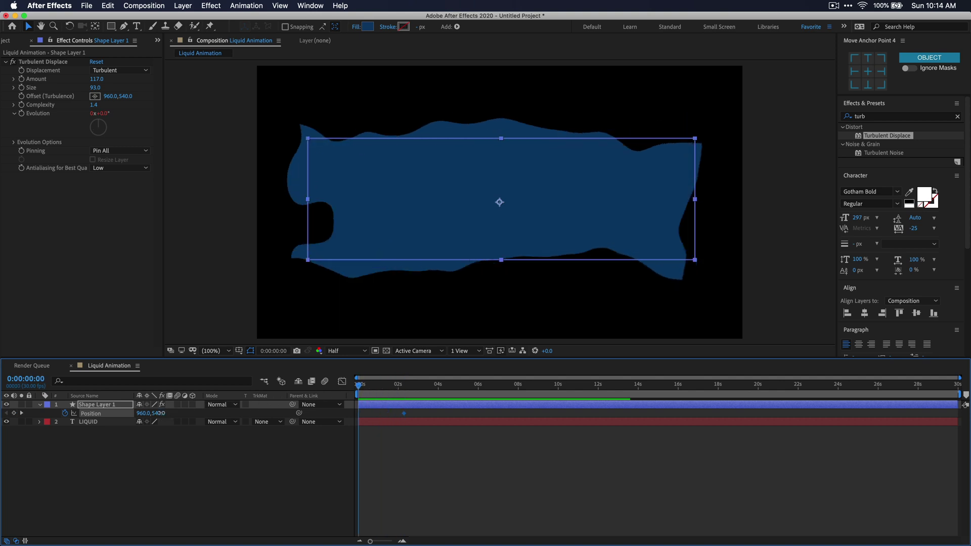
left_click_drag(158, 414, 289, 413)
Lower the starting Y to 1000, duplicate the wave twice, and delay Shape Layer 3's start
left_click_drag(362, 422, 382, 424)
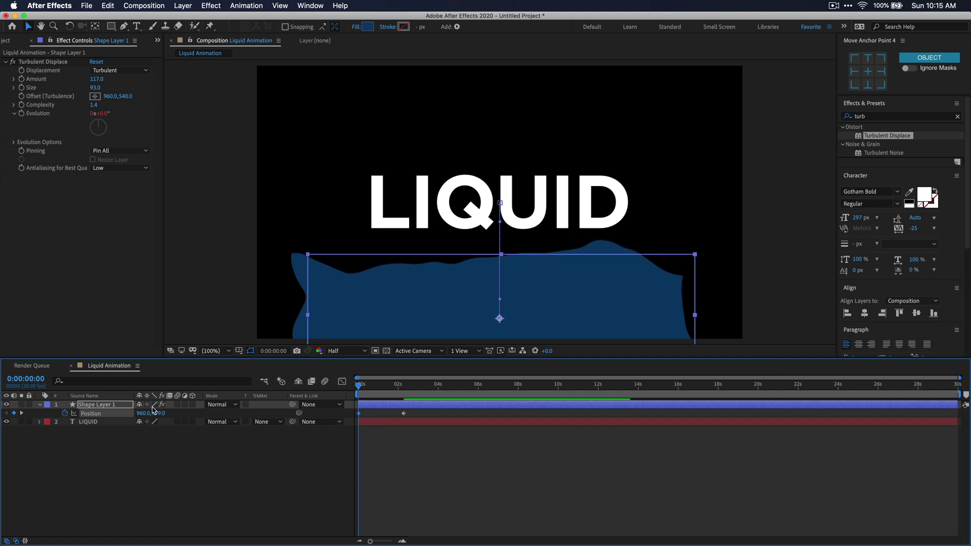
key("super+d")
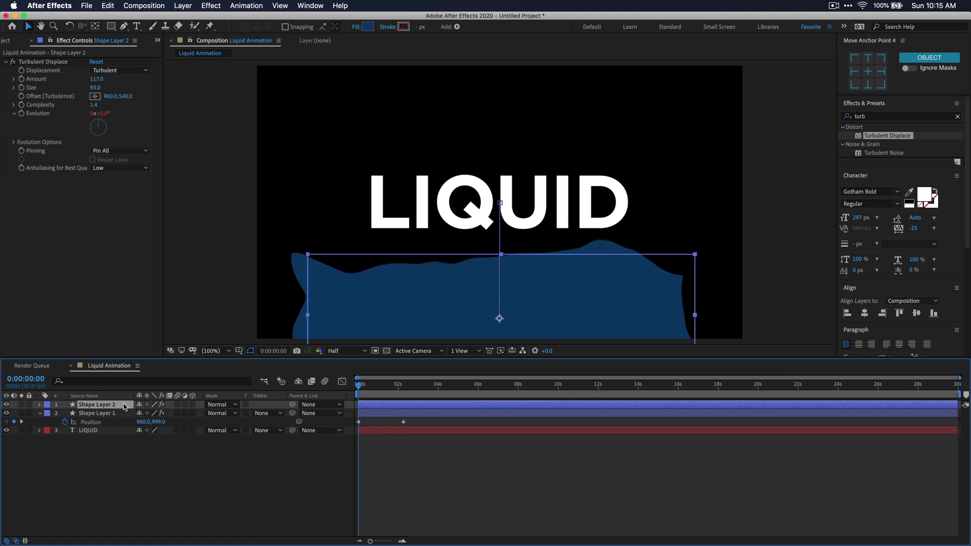
key("super+d")
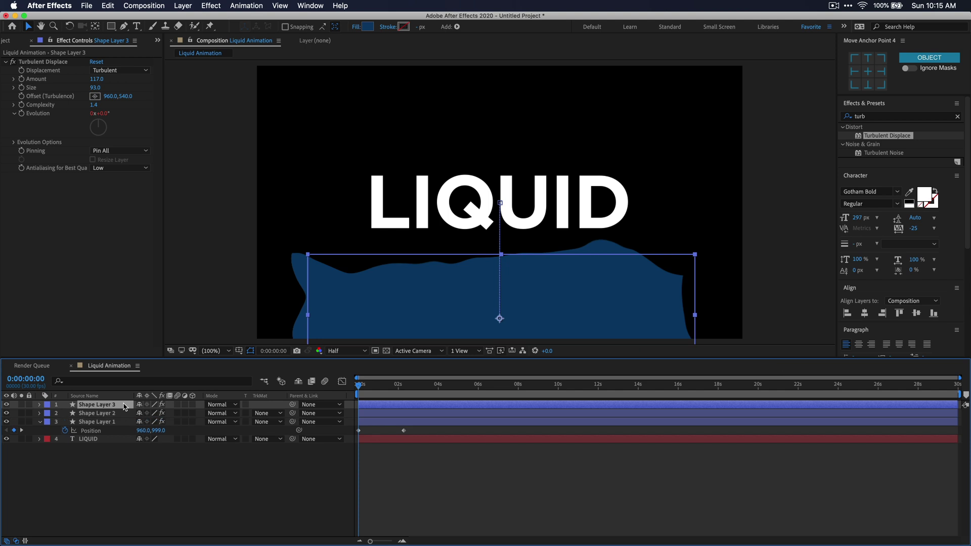
key("equal")
key("equal")
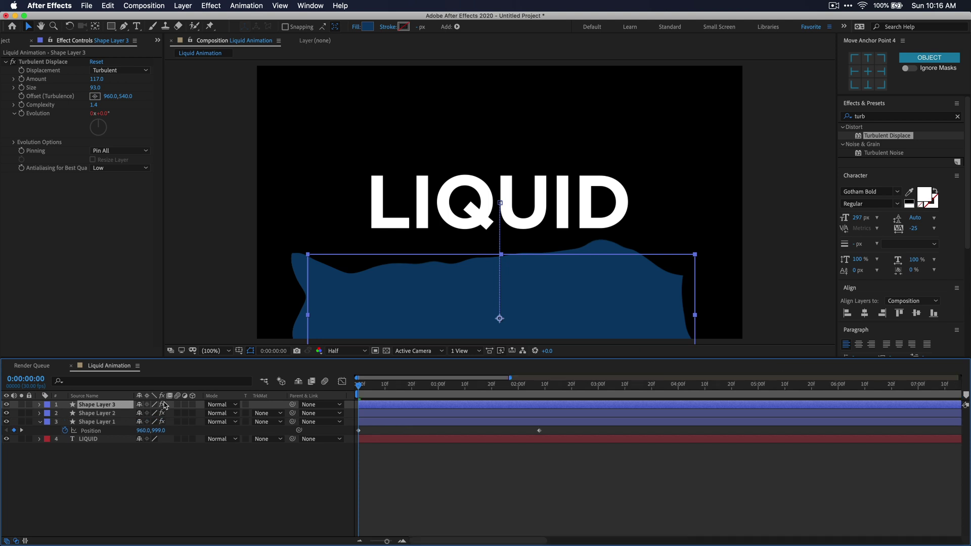
key("space")
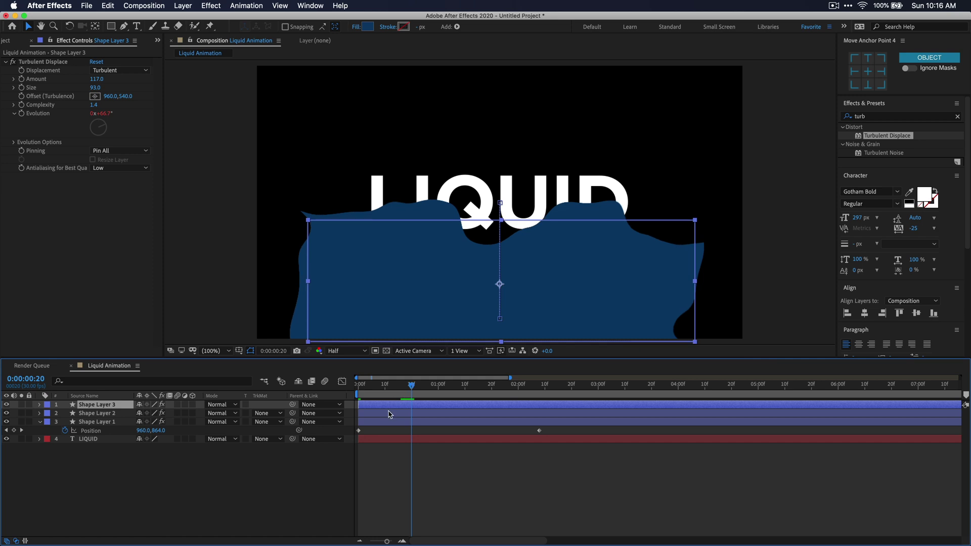
left_click_drag(396, 406, 427, 415)
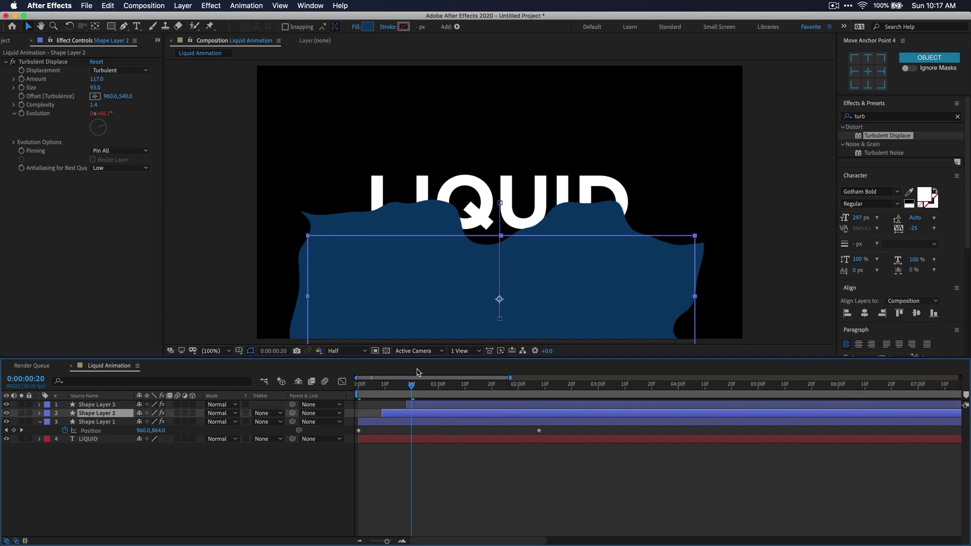
Fill Shape Layer 2 with #1C7DD1 and Shape Layer 3 with light blue #6CABE1
left_click(368, 26)
left_click_drag(527, 304, 514, 286)
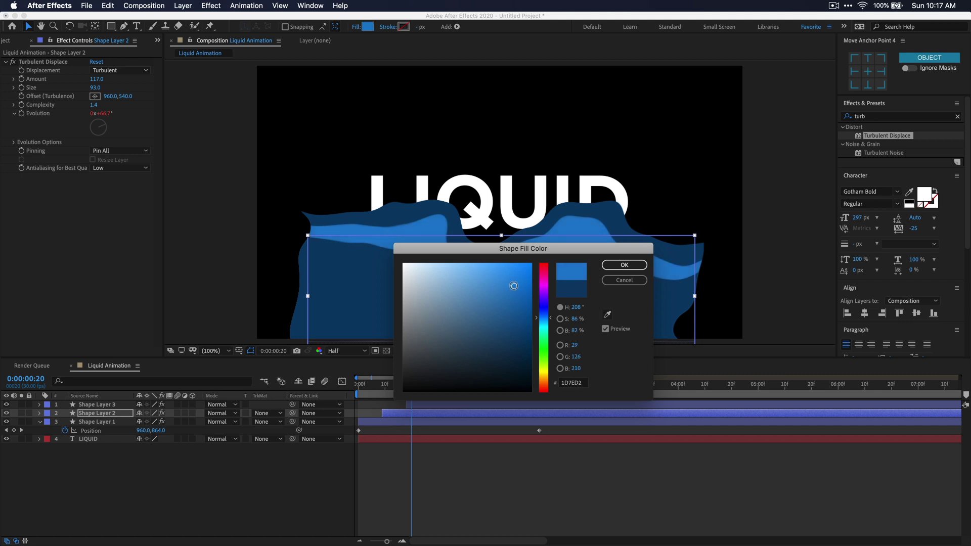
left_click(624, 265)
left_click(452, 410)
left_click(367, 26)
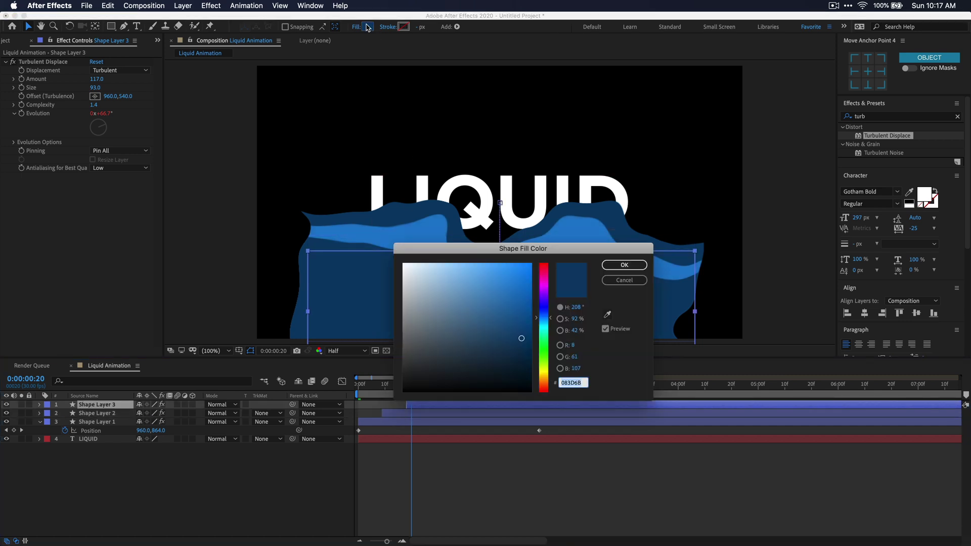
left_click_drag(456, 270, 468, 276)
left_click(625, 265)
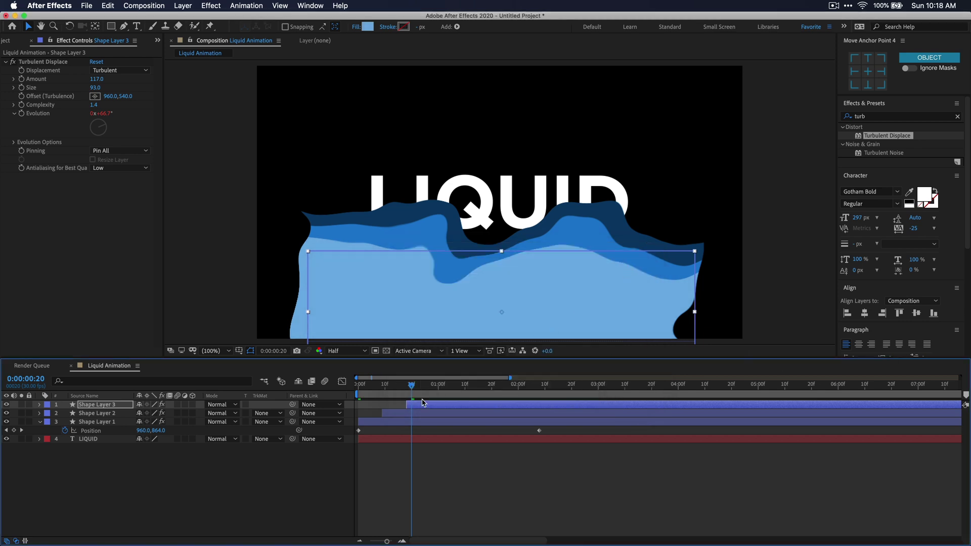
left_click(415, 413)
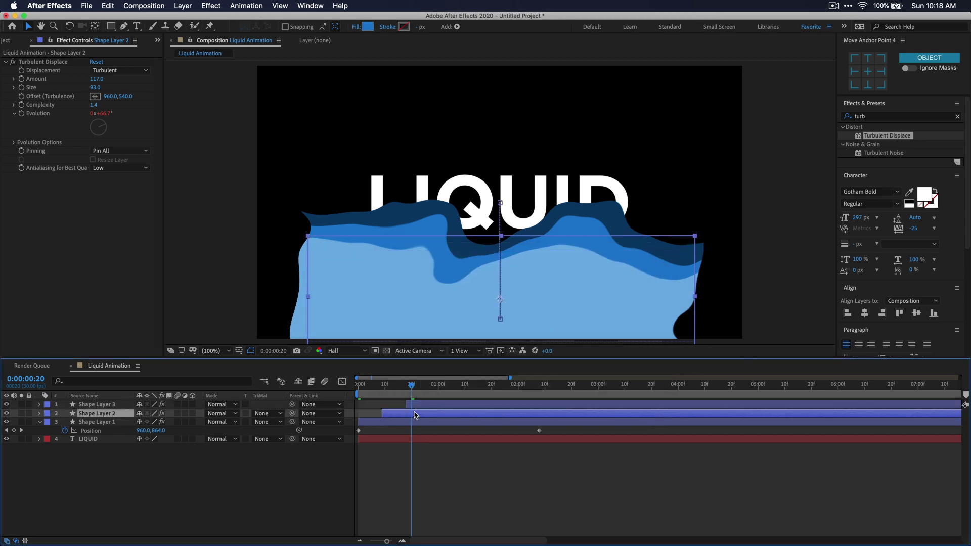
Set Shape Layer 2's turbulence Offset Y to 408 and raise its Complexity
mouse_move(410, 387)
left_mouse_down()
mouse_move(371, 388)
mouse_move(476, 393)
mouse_move(404, 404)
mouse_move(410, 397)
left_mouse_up()
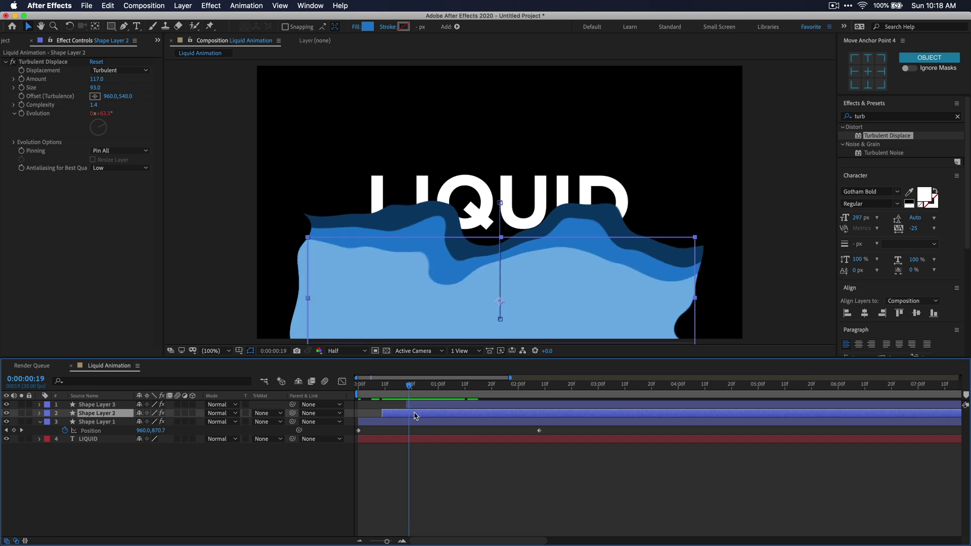
left_click_drag(125, 96, 45, 115)
left_click(45, 114)
key("super+v")
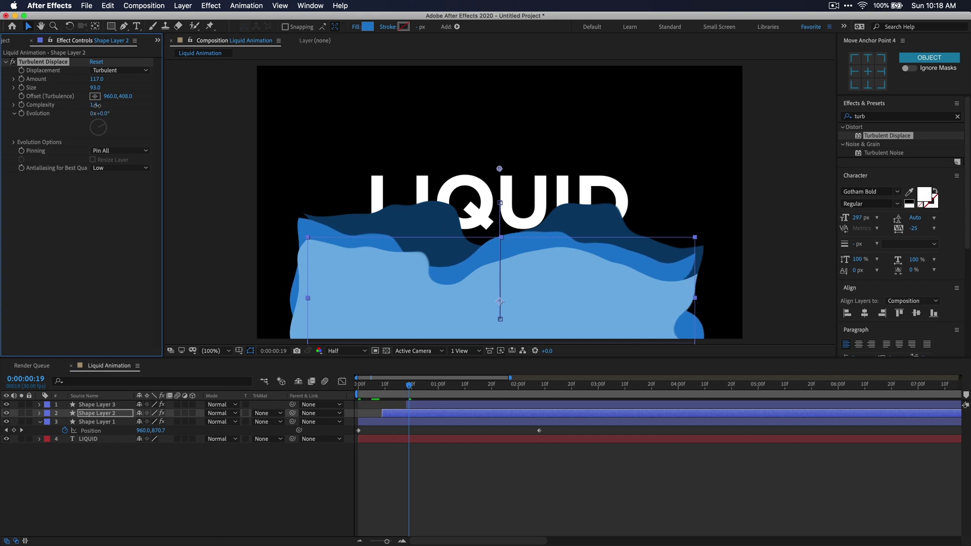
left_click_drag(95, 106, 79, 87)
left_click(417, 404)
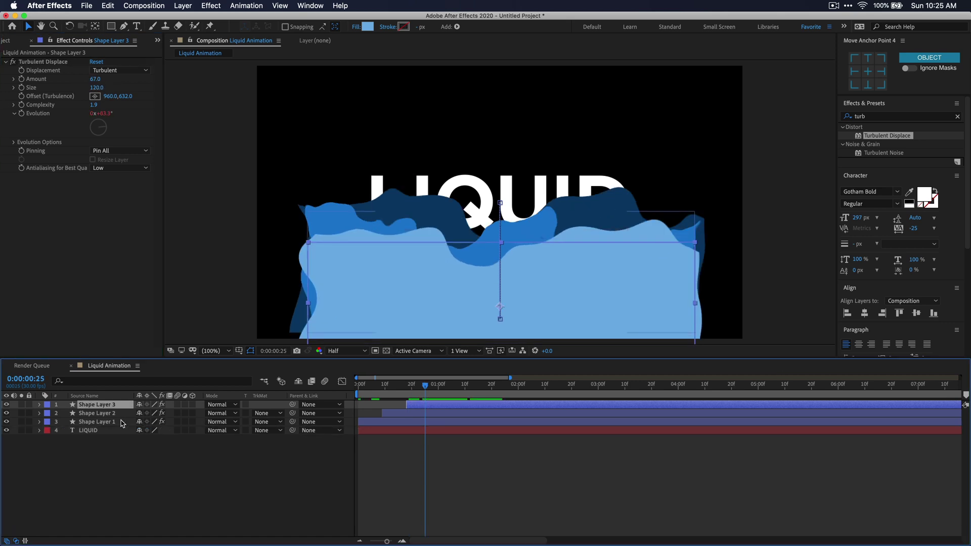
Apply Easy Ease to the second Position keyframes of all three wave layers
left_click(121, 422, "shift")
key("p")
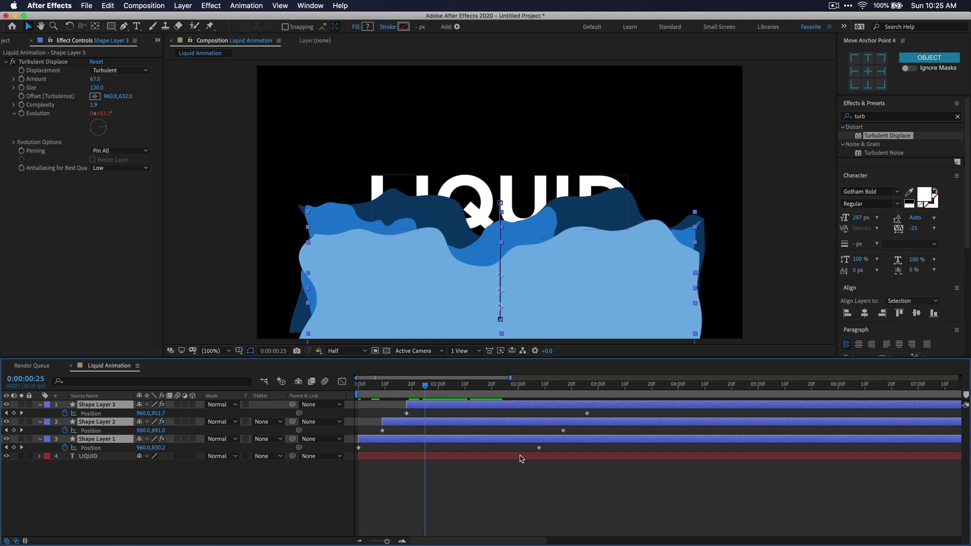
left_click_drag(528, 453, 600, 417)
key("F9")
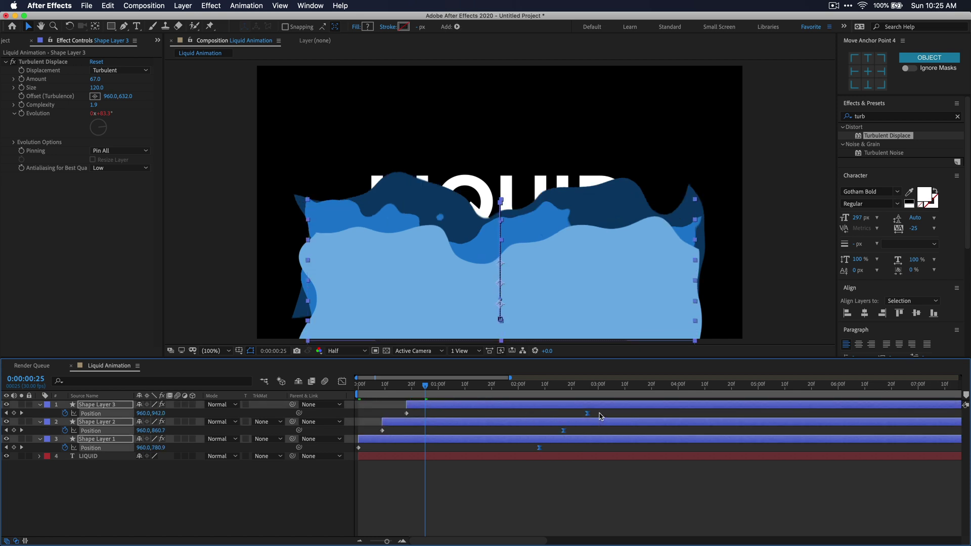
In the speed graph, drag the waves' ending Position keyframe ease to about 65% influence
scroll(601, 416, "right", 3)
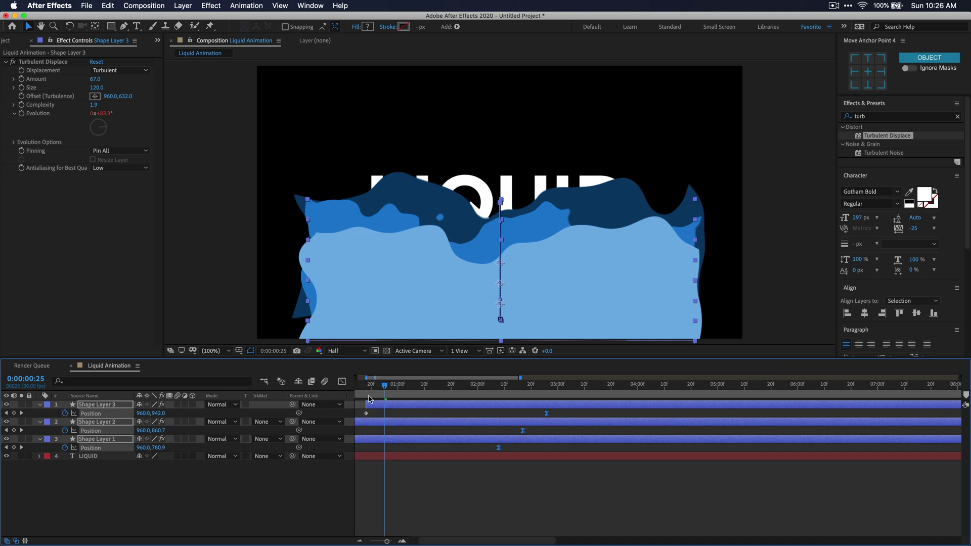
left_click(342, 383)
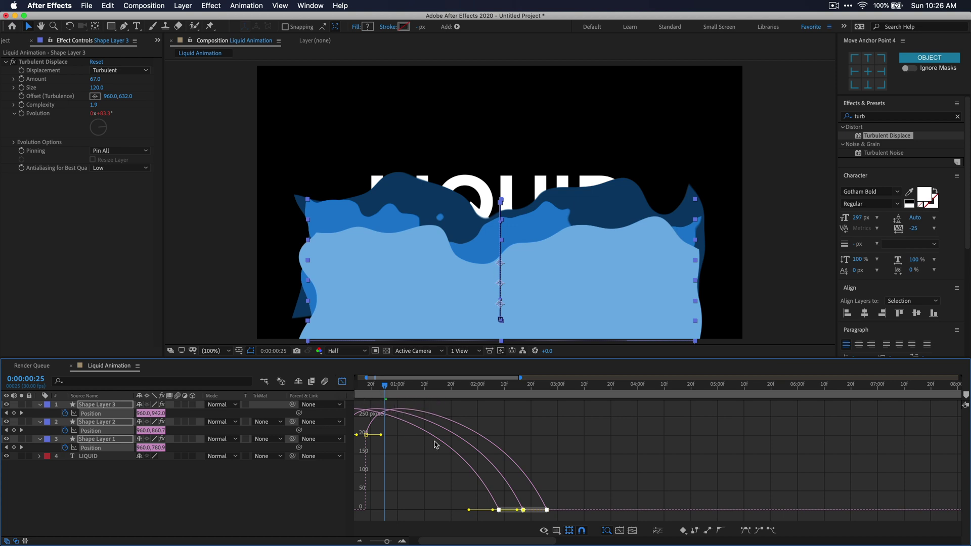
scroll(434, 444, "left", 3)
right_click(464, 463)
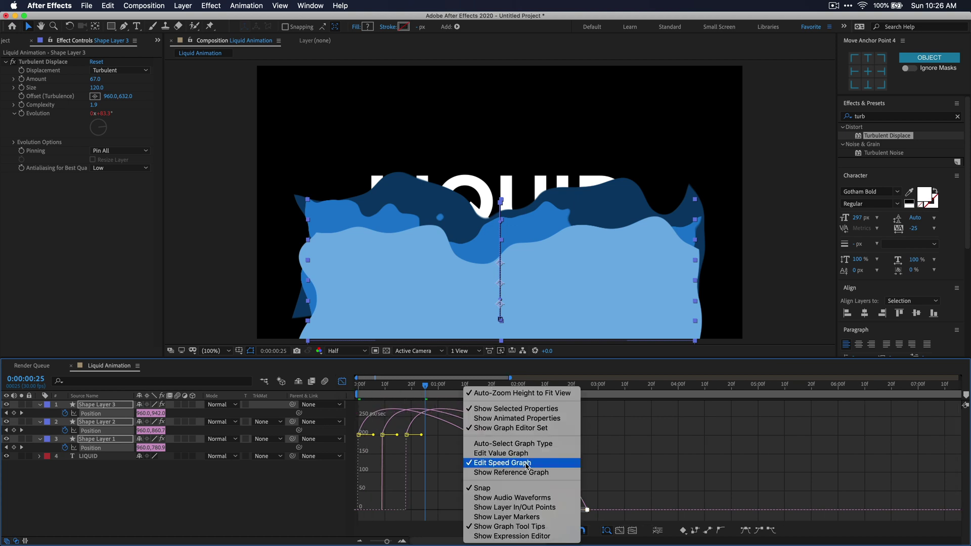
left_click(447, 456)
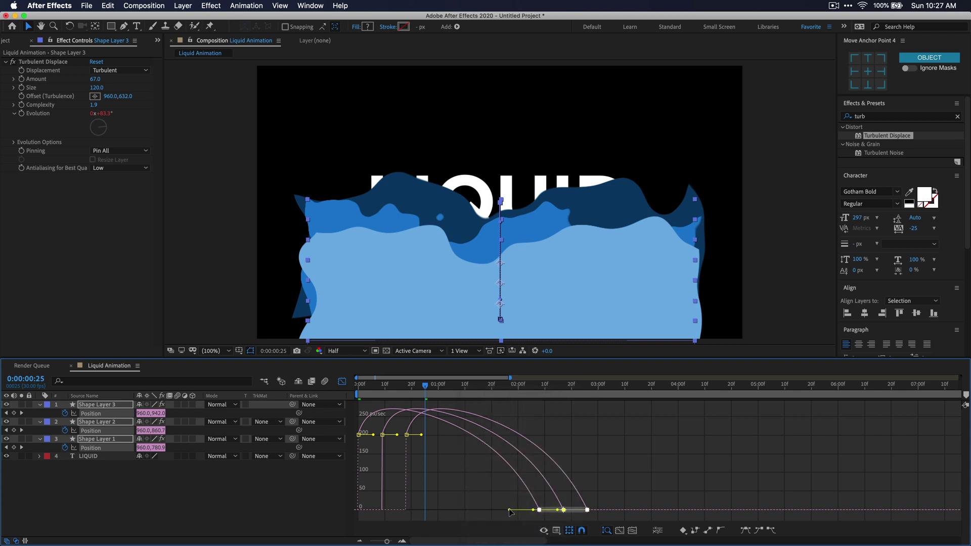
left_click_drag(510, 511, 475, 512)
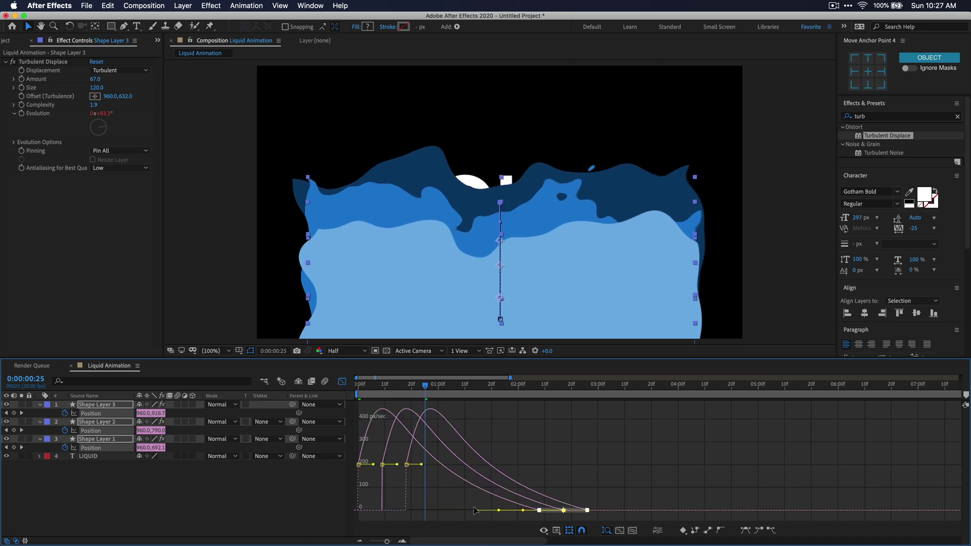
Leave the Graph Editor and pre-compose the three wave shape layers as 'Waves'
left_click(342, 383)
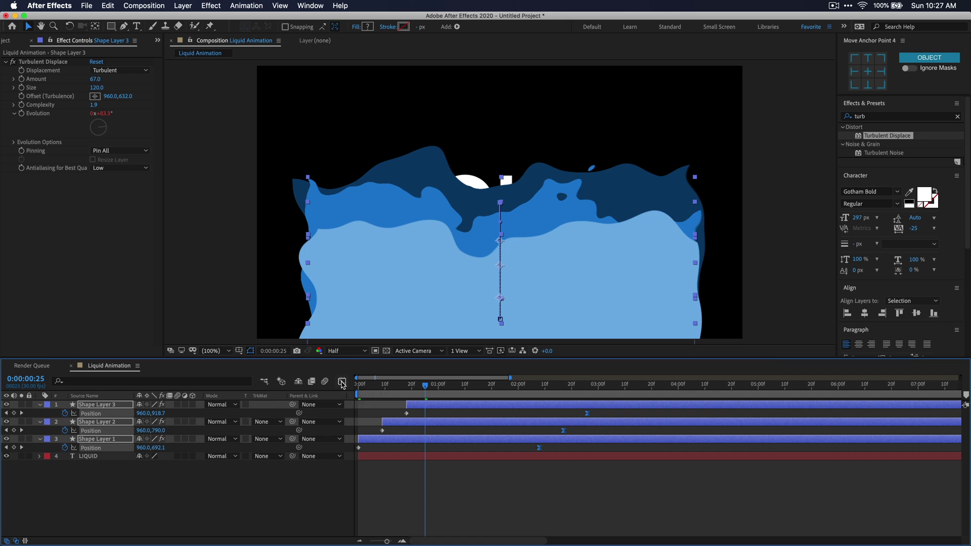
right_click(129, 405)
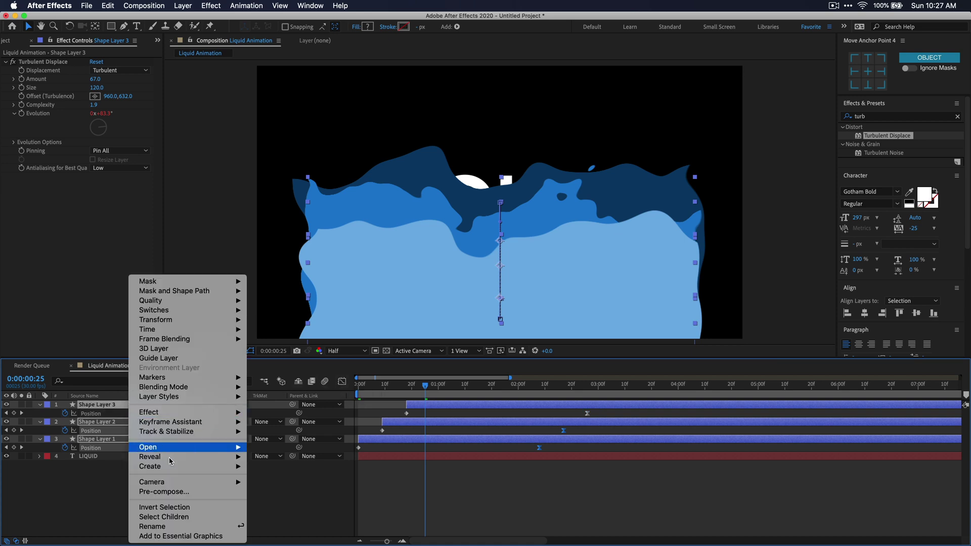
left_click(186, 491)
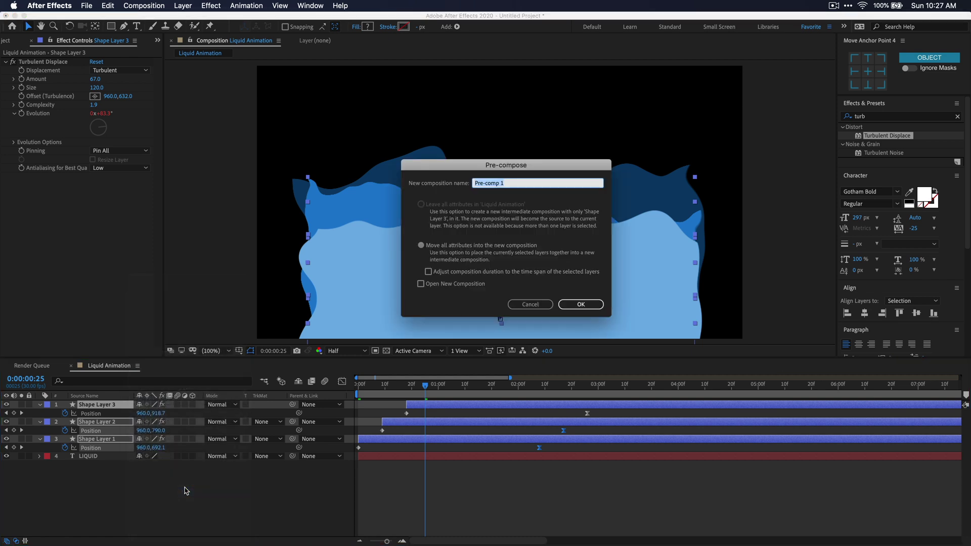
type("Waves")
key("Return")
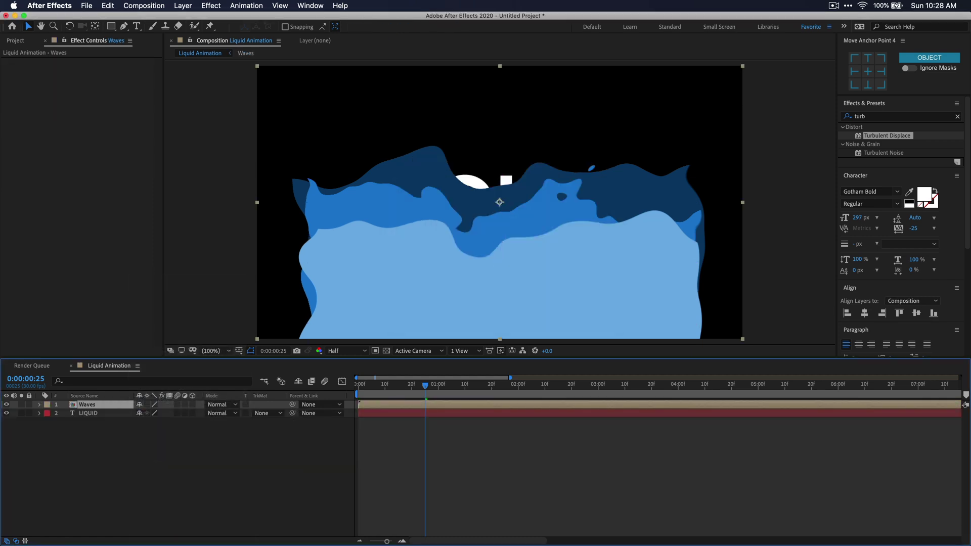
Move LIQUID above Waves and set the Waves track matte to Alpha Matte 'LIQUID'
left_click(96, 414)
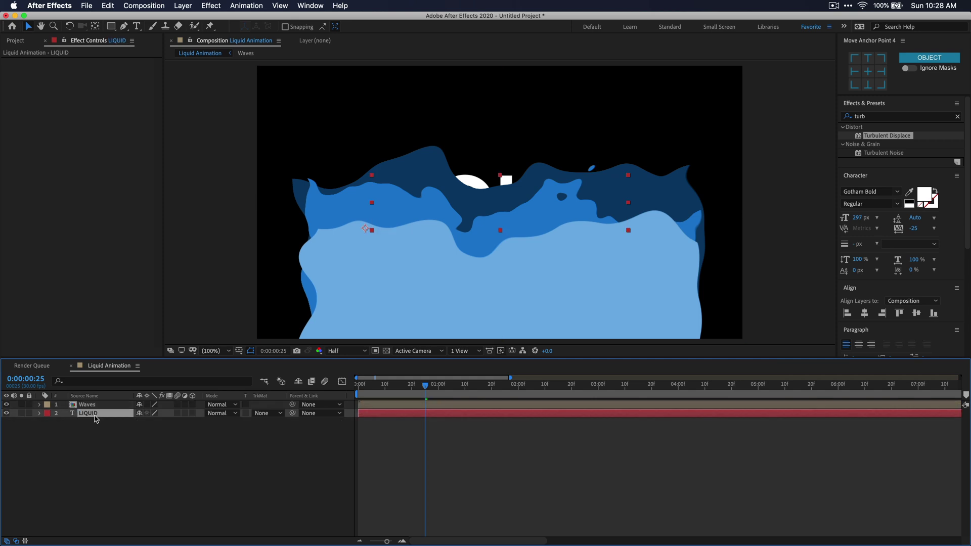
left_click_drag(96, 411, 97, 404)
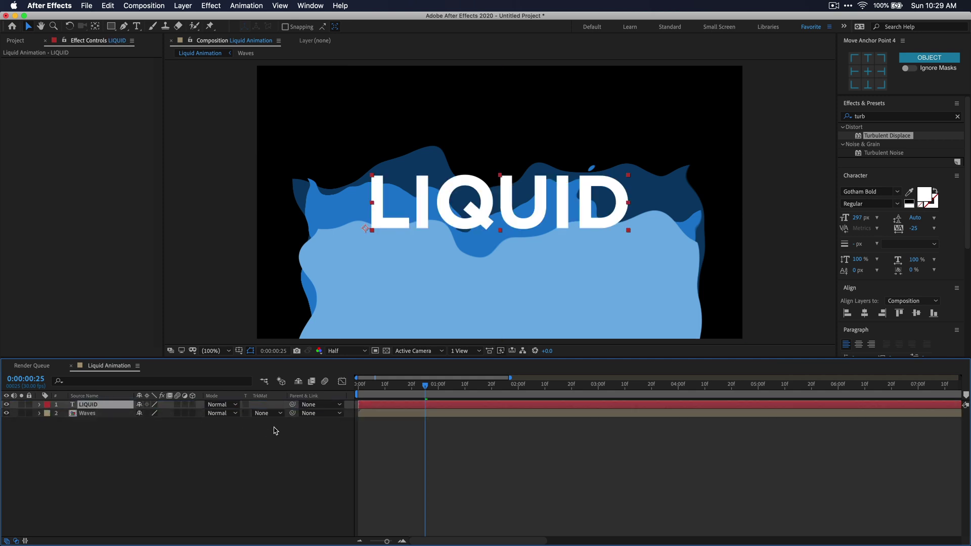
right_click(271, 398)
mouse_move(306, 431)
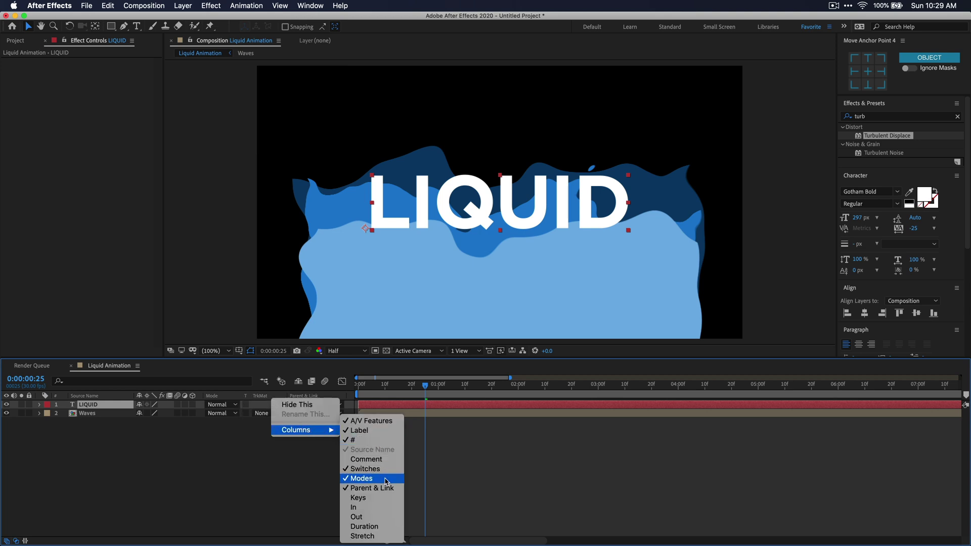
left_click(312, 469)
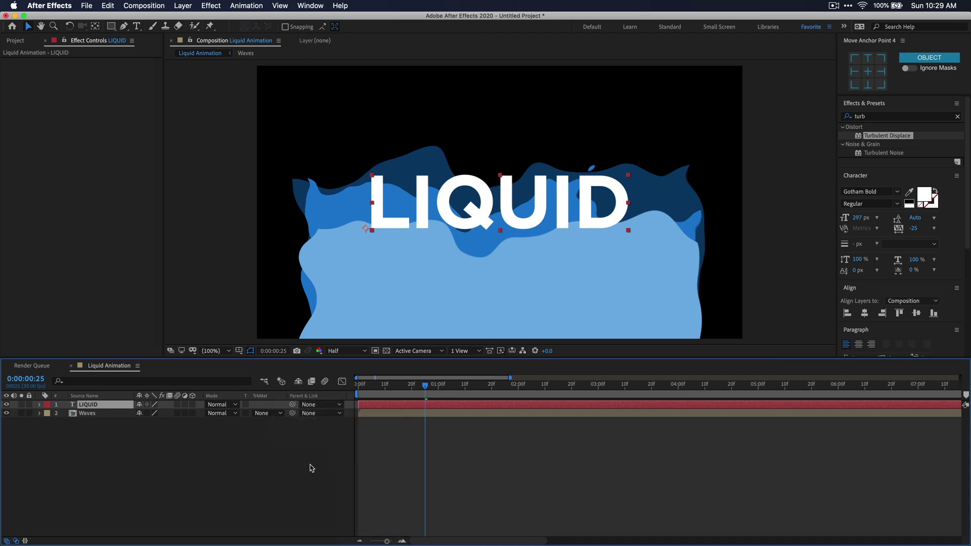
left_click(279, 413)
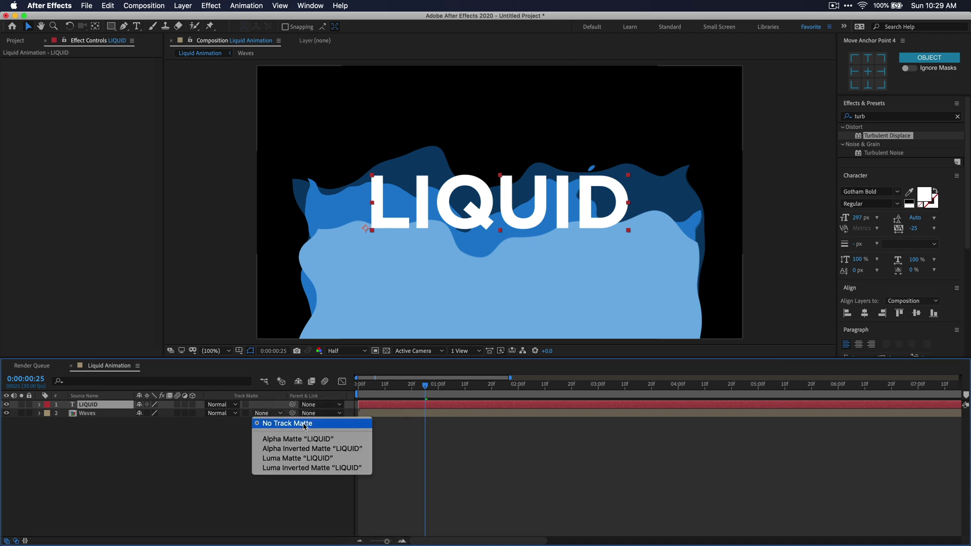
left_click(336, 439)
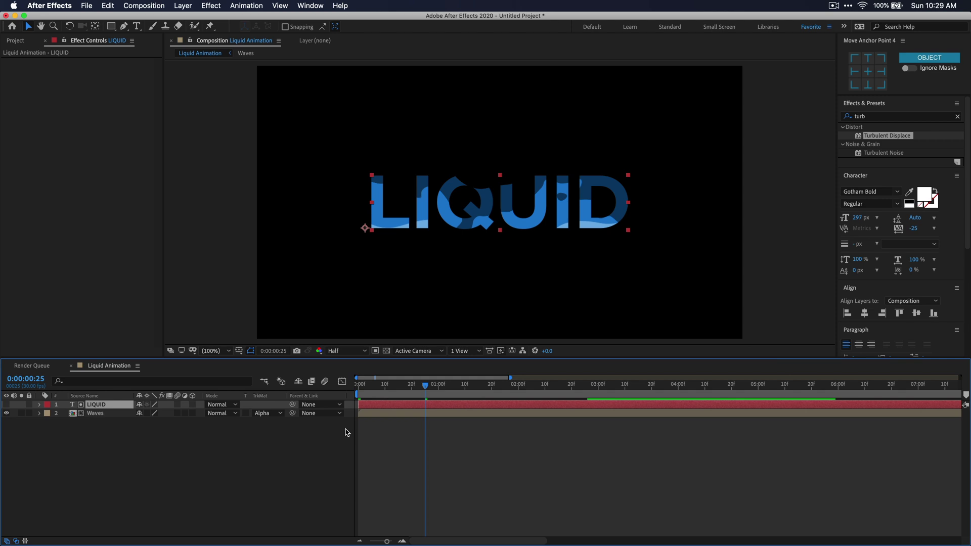
key("Home")
key("space")
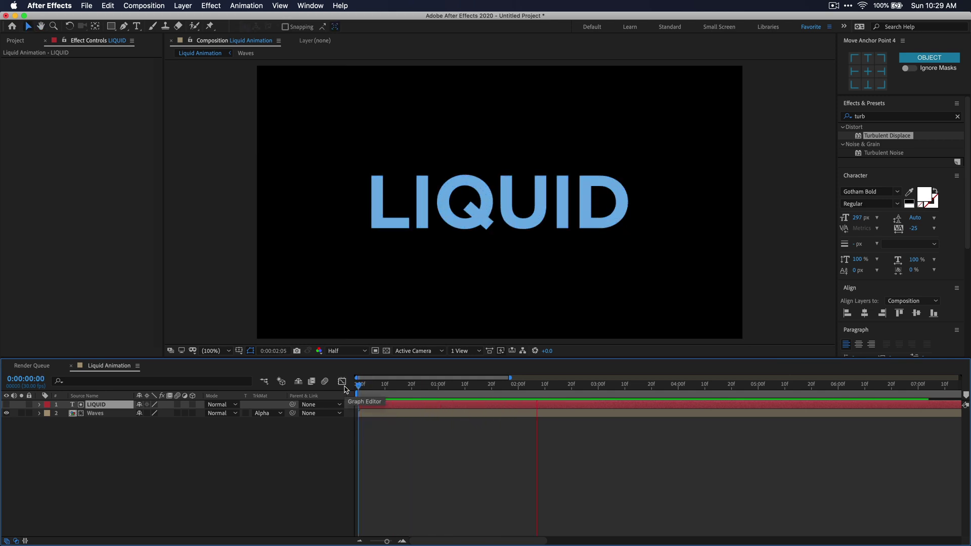
key("space")
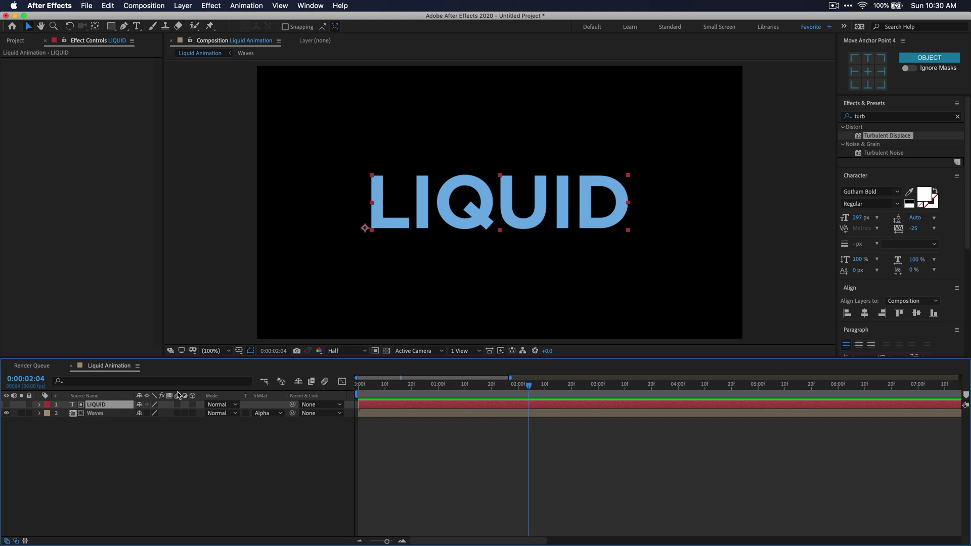
double_click(96, 413)
left_click(103, 406)
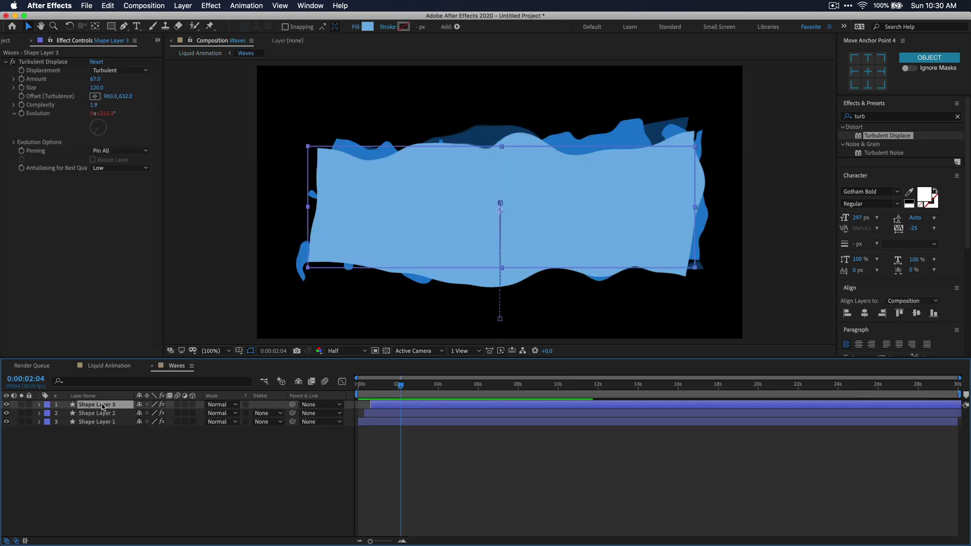
left_click(109, 366)
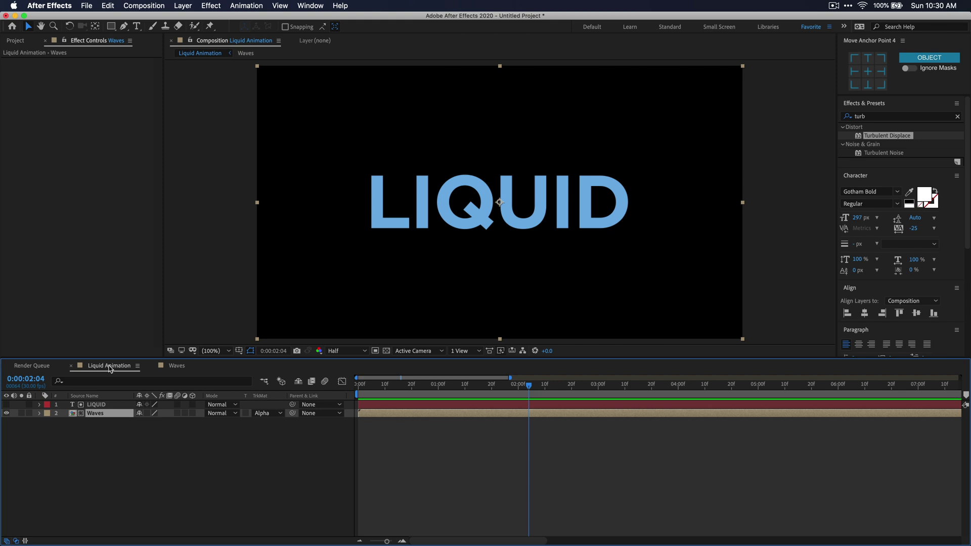
Create a very dark blue solid named BG and move it beneath the Waves layer
right_click(194, 450)
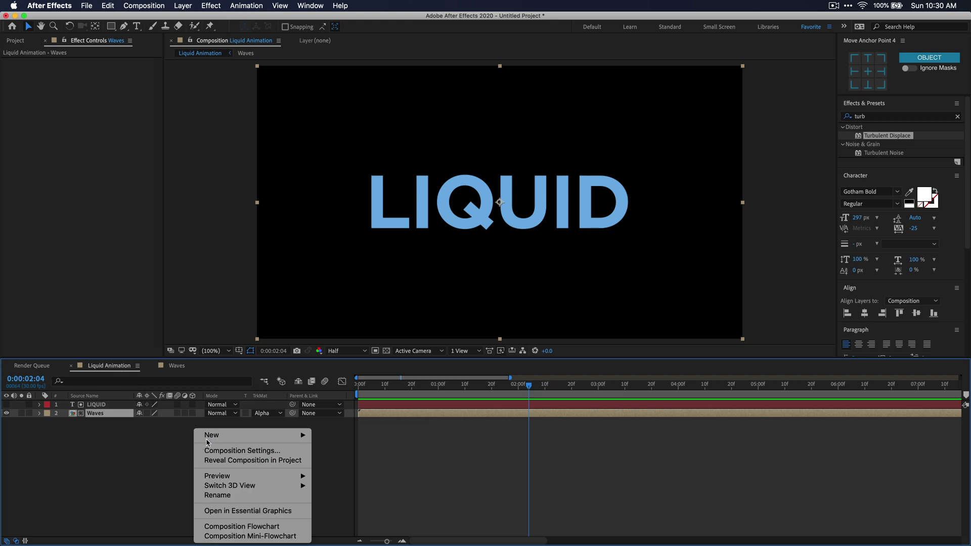
mouse_move(210, 442)
left_click(342, 459)
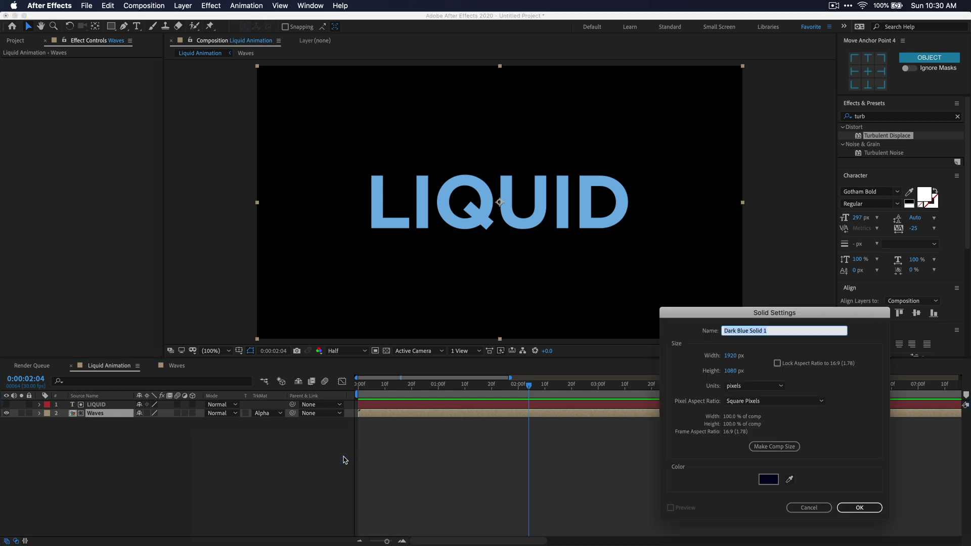
type("BG")
left_click(765, 479)
left_click_drag(522, 378, 524, 383)
left_click(625, 265)
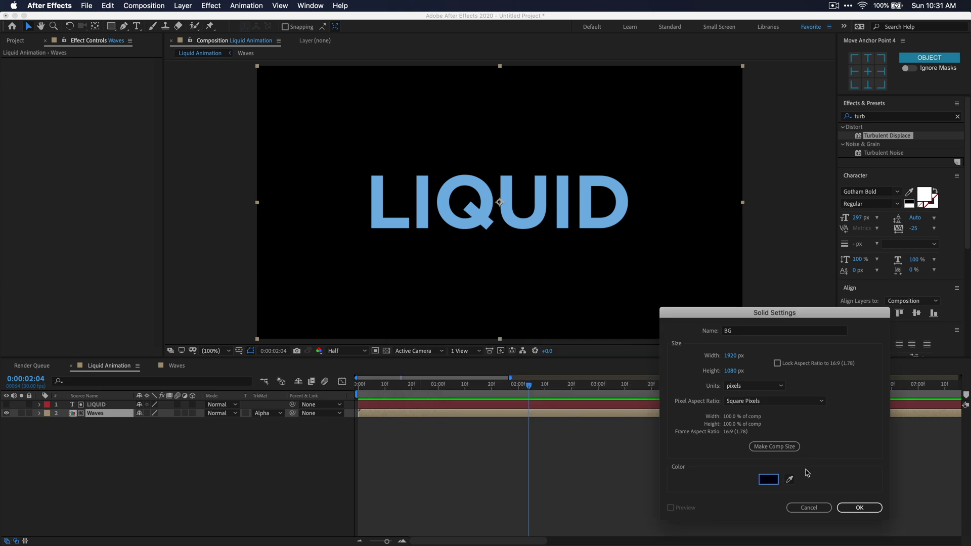
left_click(860, 507)
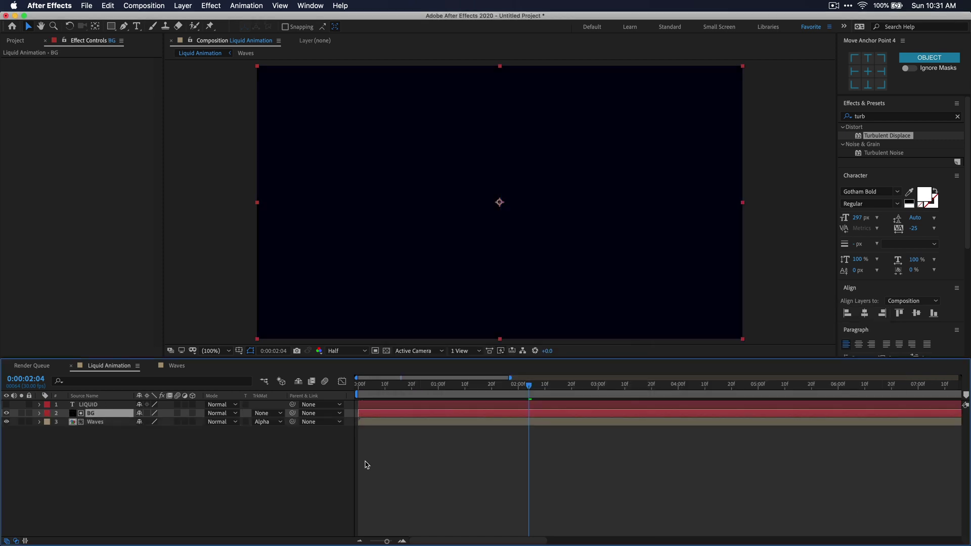
left_click_drag(116, 414, 117, 429)
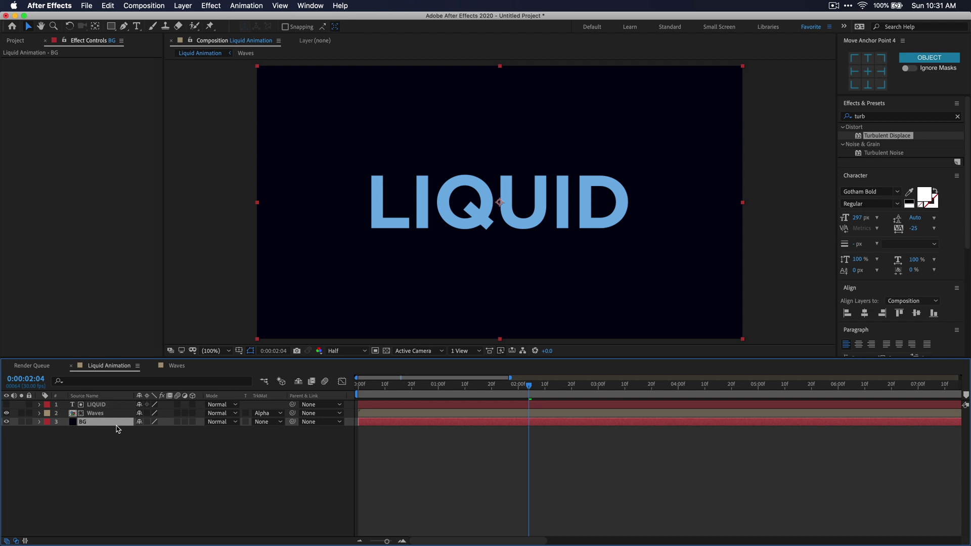
Pre-compose Waves and LIQUID as 'Text Wave', then duplicate the Text Wave layer
left_click(101, 413)
left_click(108, 405, "shift")
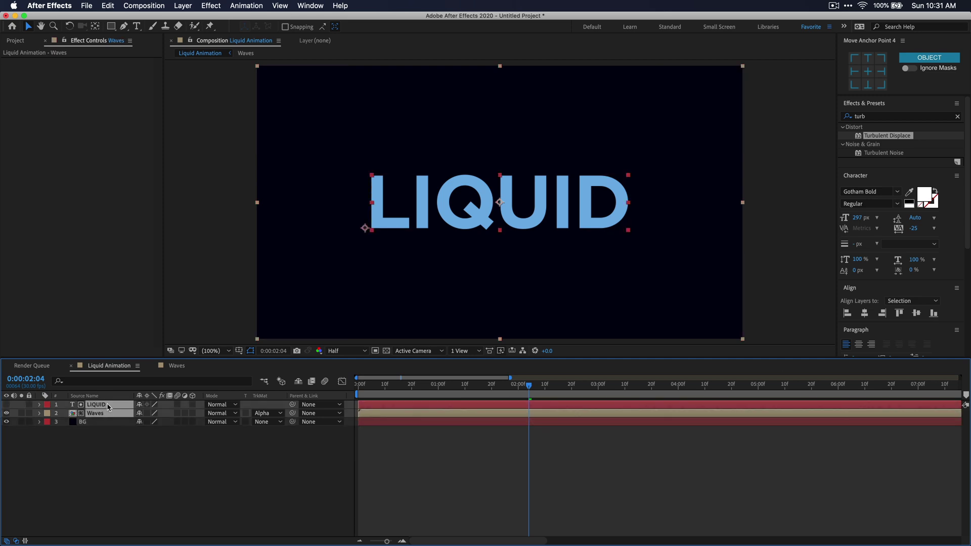
right_click(108, 407)
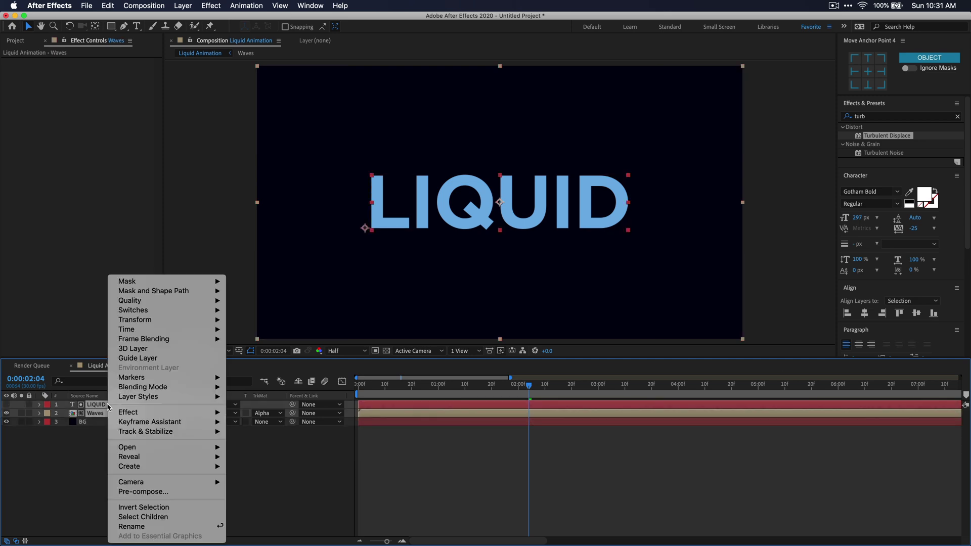
left_click(176, 493)
type("Text Wave")
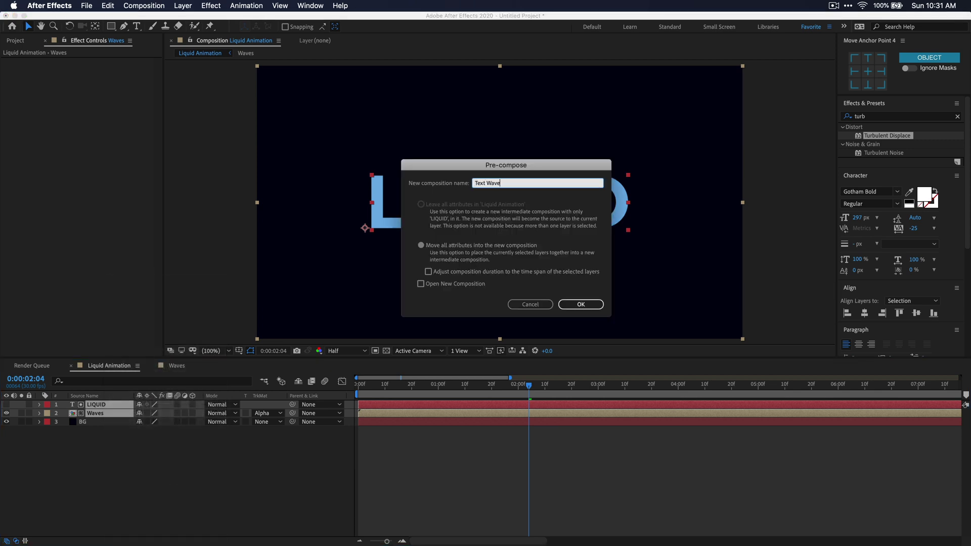
key("Return")
key("super+d")
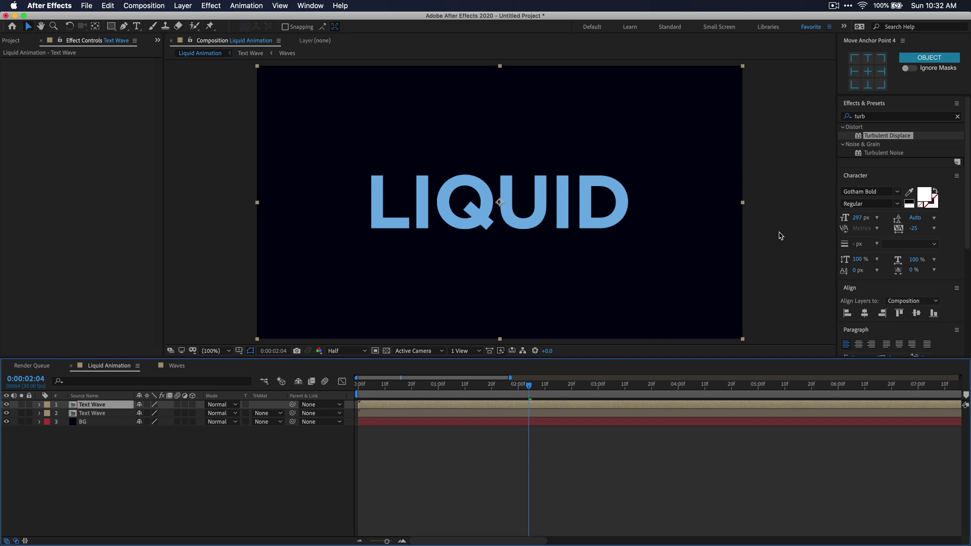
Apply Black & White to the top Text Wave layer with Blues 299 and Cyans 283
left_click(855, 118)
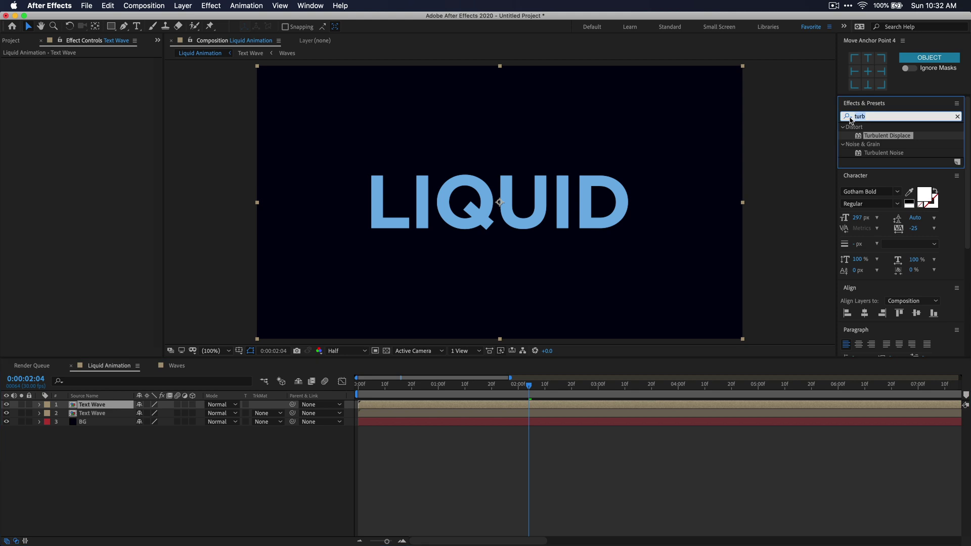
type("black")
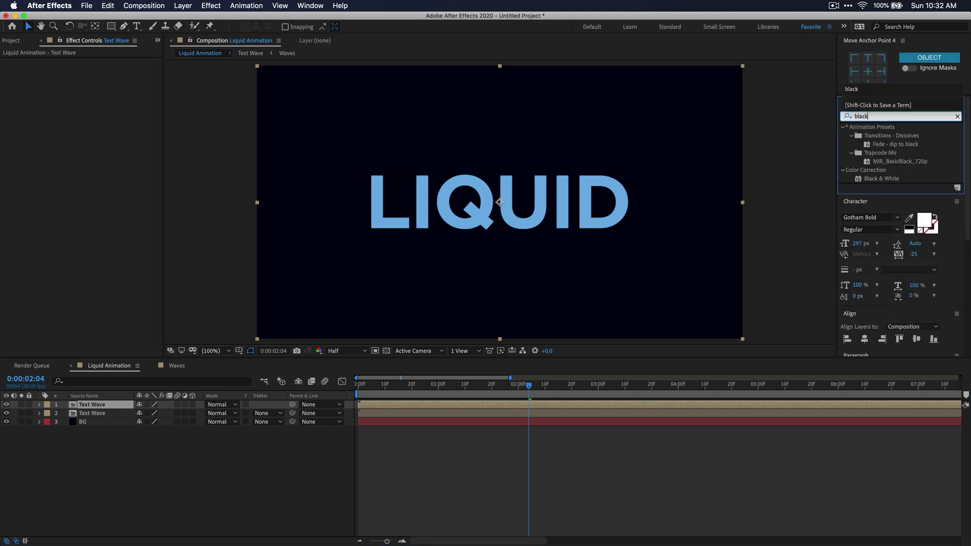
double_click(887, 179)
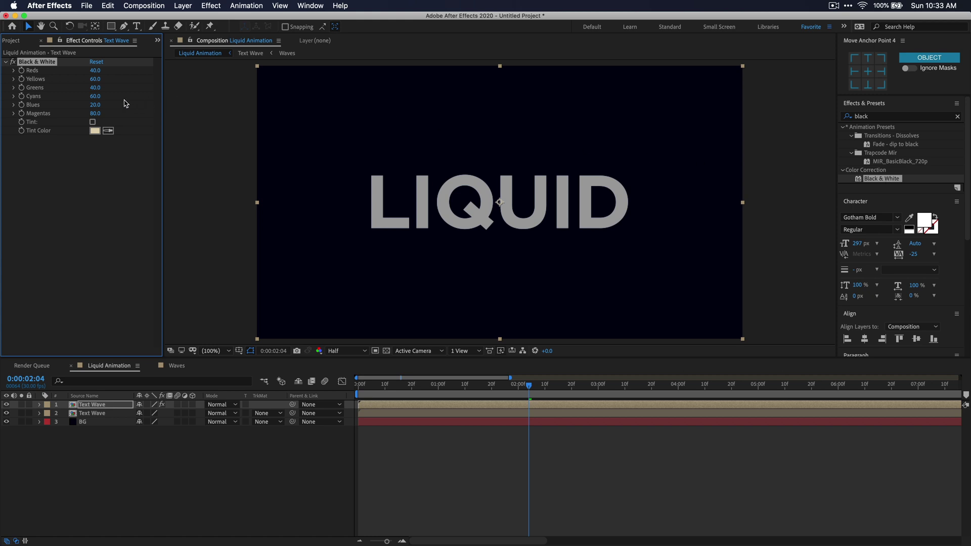
left_click_drag(95, 104, 236, 107)
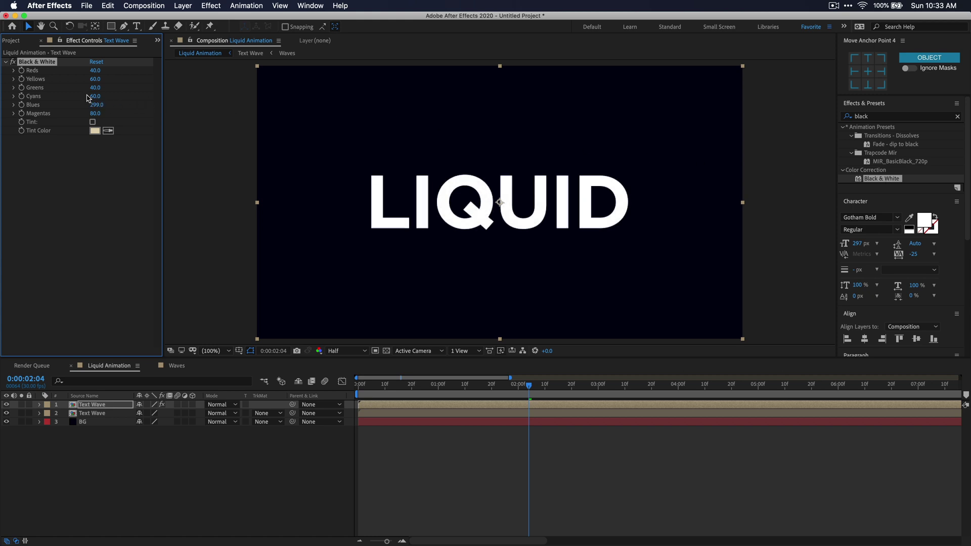
left_click_drag(95, 96, 209, 99)
mouse_move(449, 387)
left_mouse_down()
mouse_move(386, 388)
mouse_move(463, 387)
left_mouse_up()
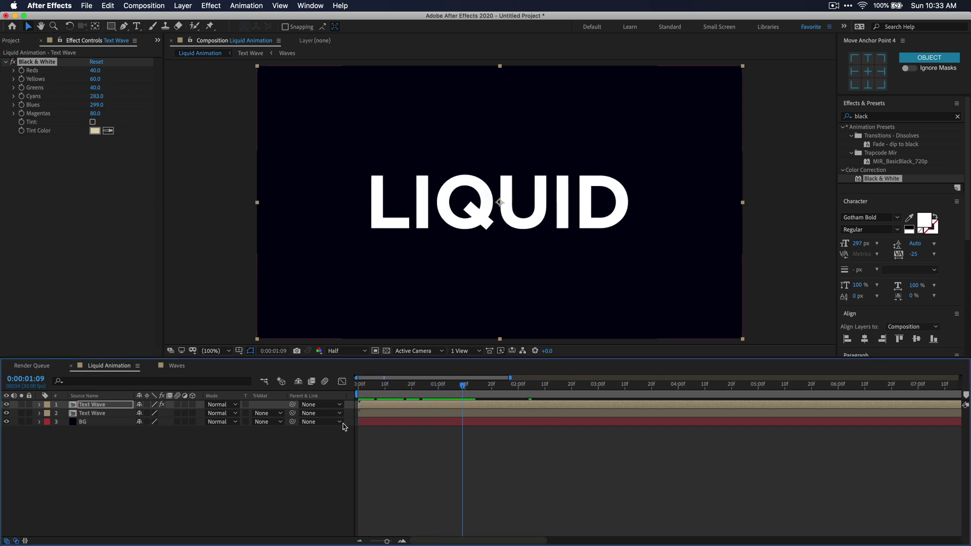
Create a white solid layer named Bubbles
right_click(296, 448)
mouse_move(346, 436)
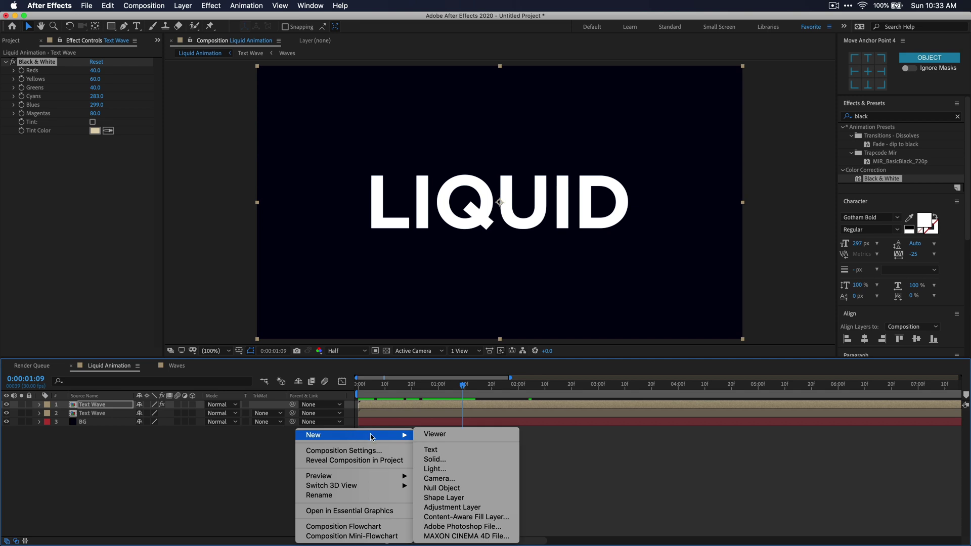
left_click(452, 460)
type("Bubbles")
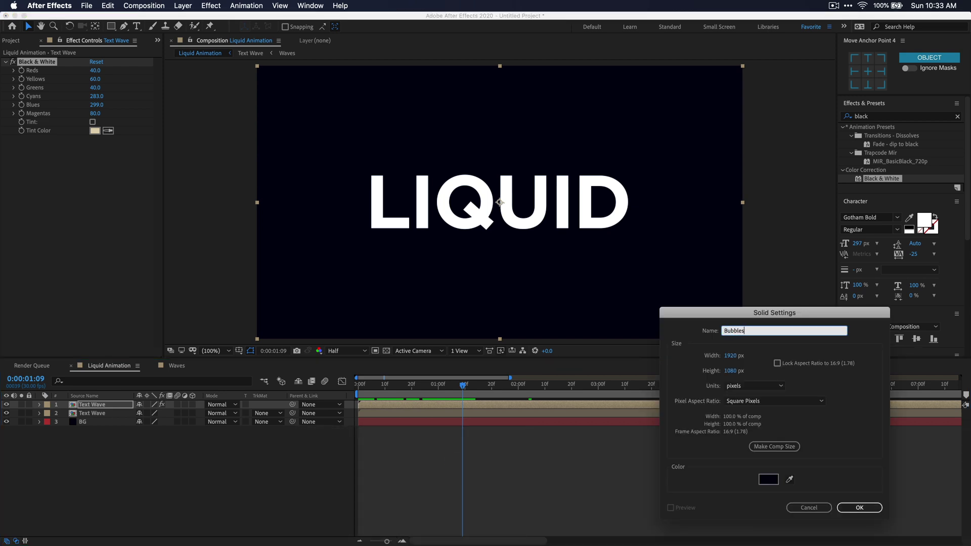
left_click(768, 479)
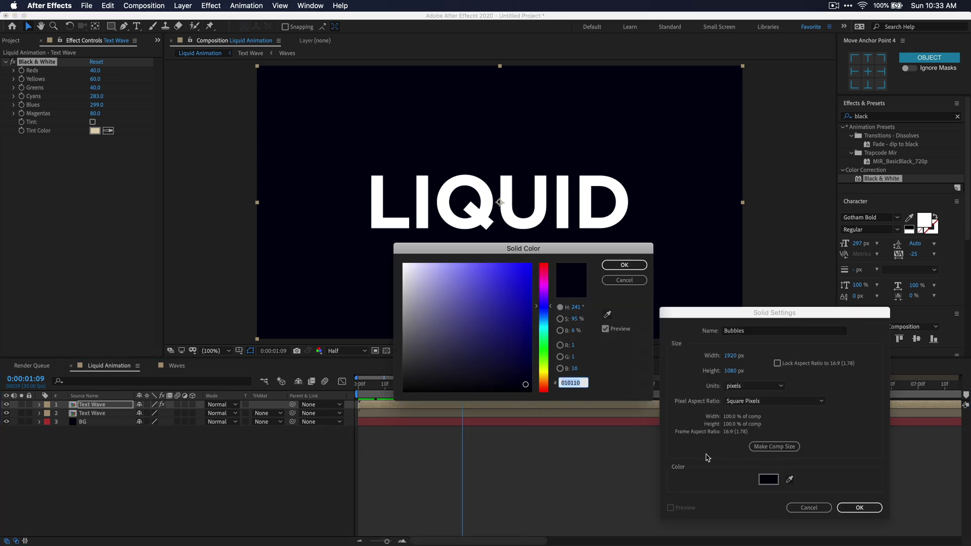
left_click_drag(474, 325, 387, 242)
left_click(624, 265)
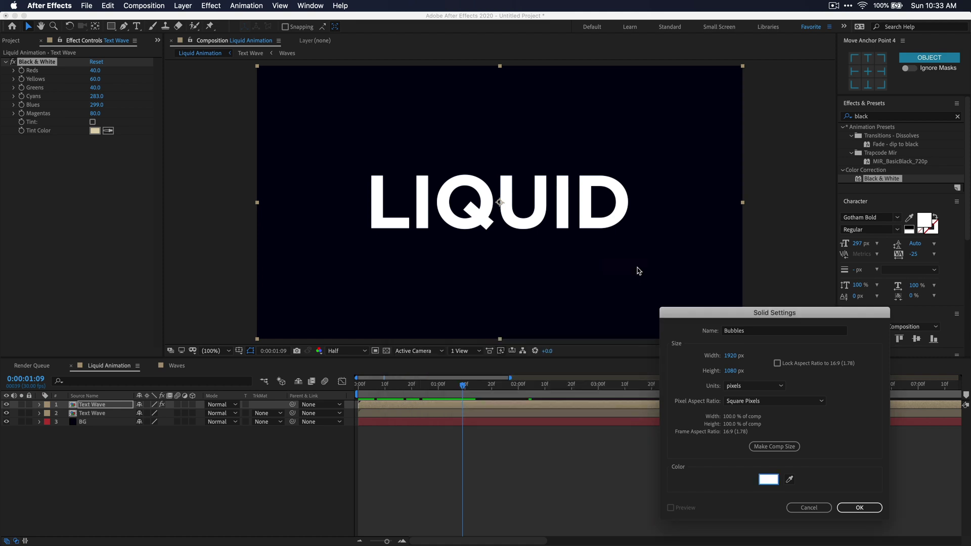
key("Return")
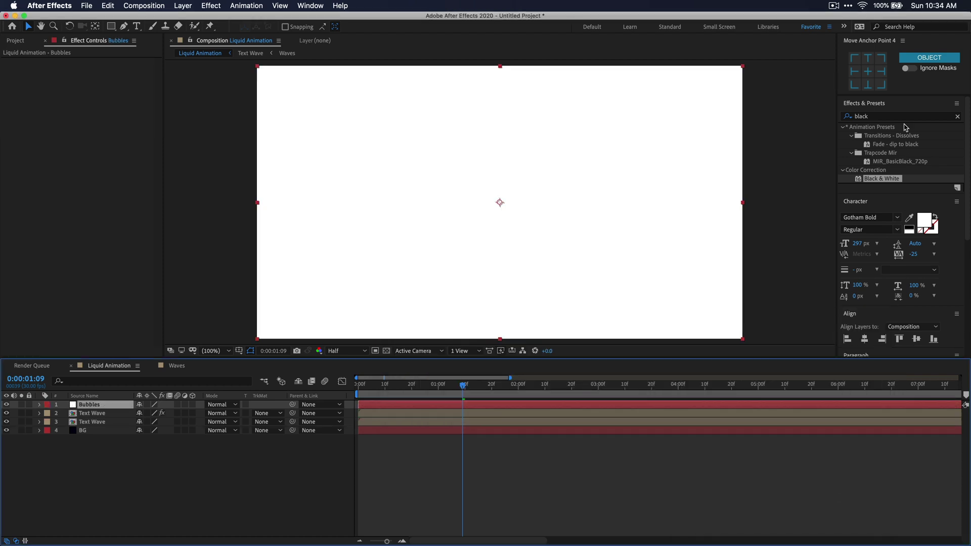
Apply CC Bubbles with Shading None, Bubble Amount 369 and Bubble Size 1.4, then preview
left_click(856, 116)
key("super+a")
type("cc bub")
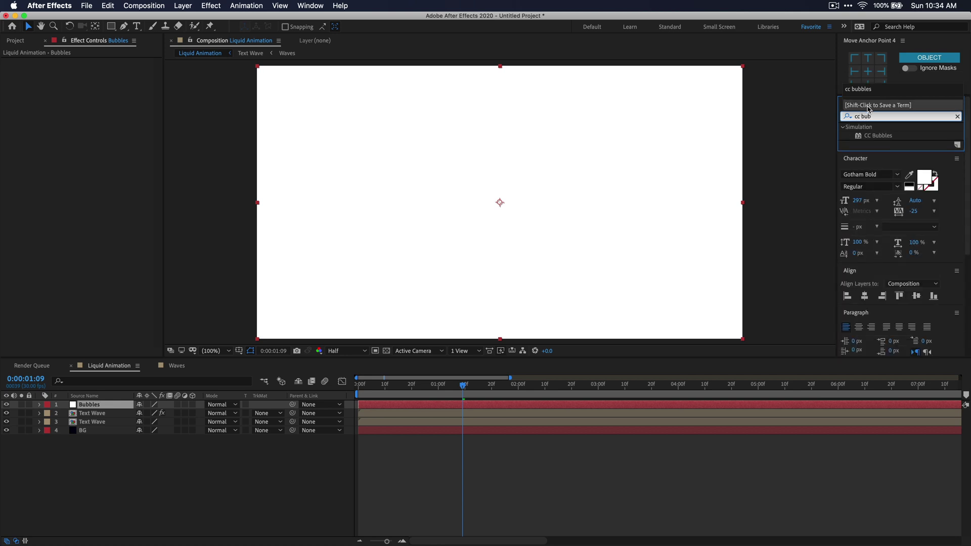
double_click(884, 136)
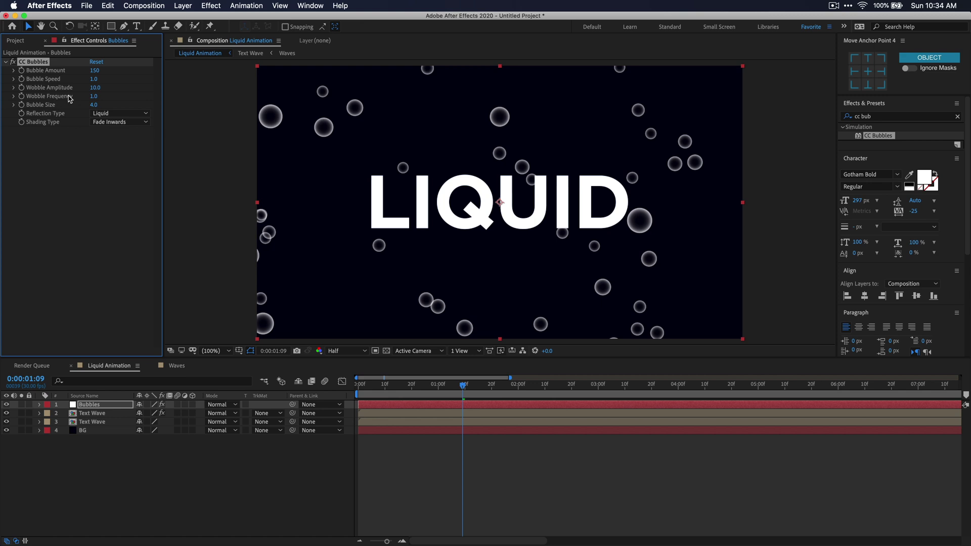
left_click_drag(93, 104, 30, 113)
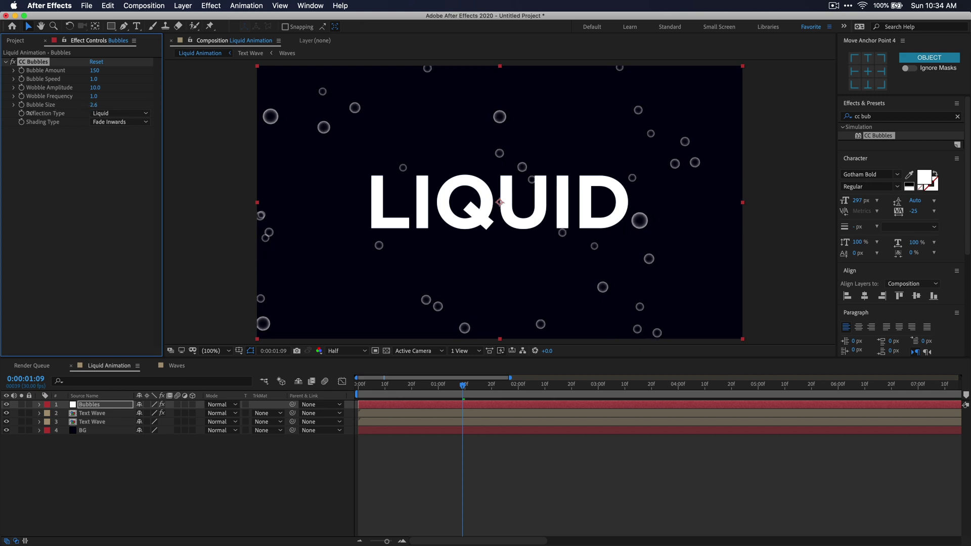
left_click(120, 123)
left_click(128, 134)
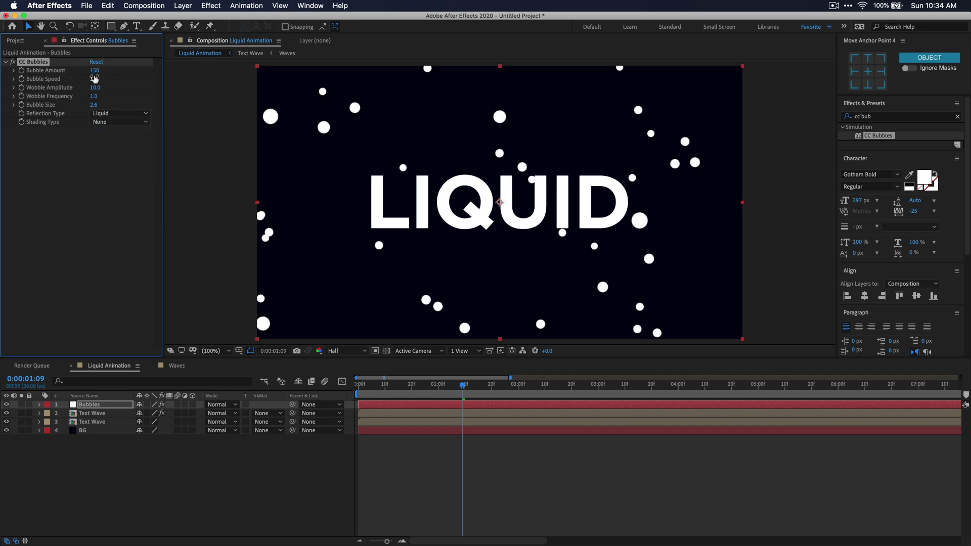
left_click_drag(94, 71, 198, 67)
left_click_drag(94, 105, 42, 110)
key("space")
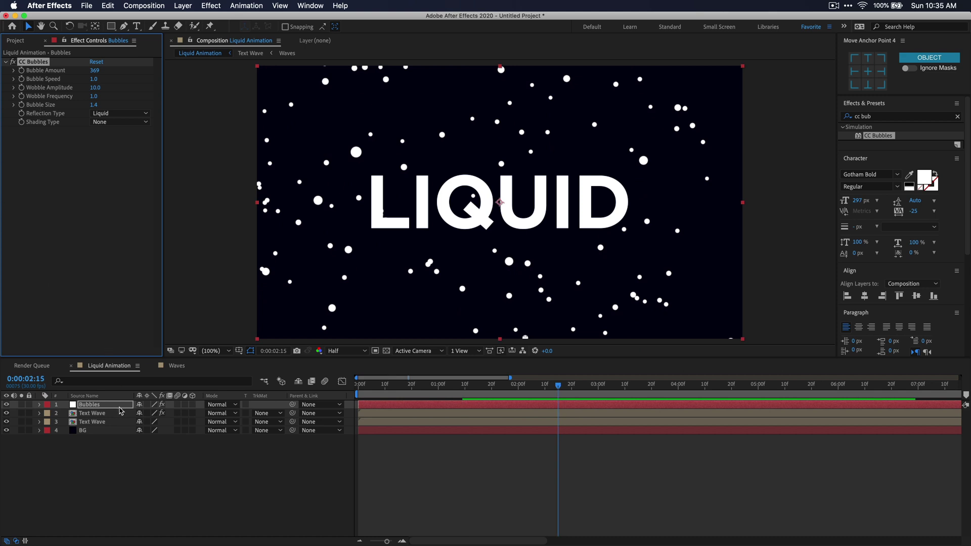
Move Bubbles below the top Text Wave layer and set its track matte to Alpha Matte 'Text Wave'
left_click_drag(120, 404, 115, 416)
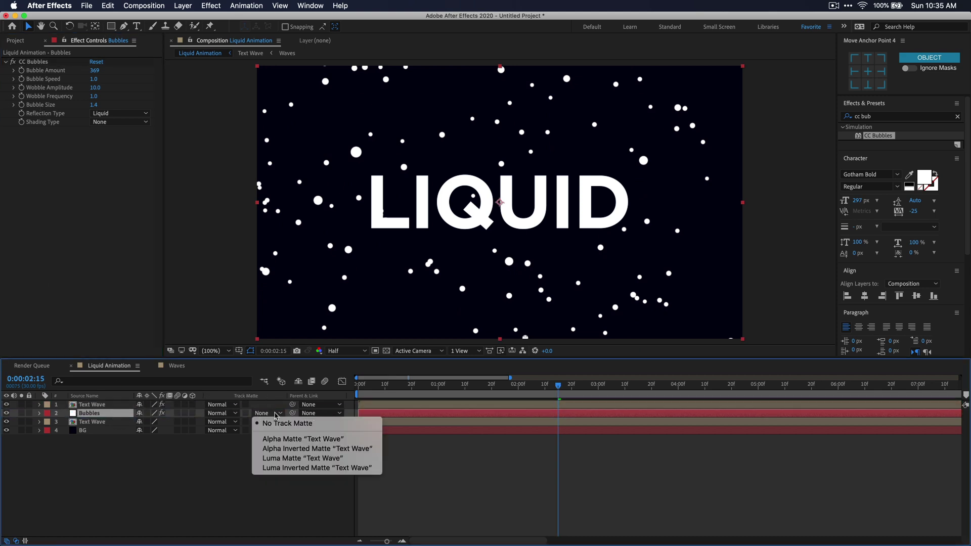
left_click(314, 439)
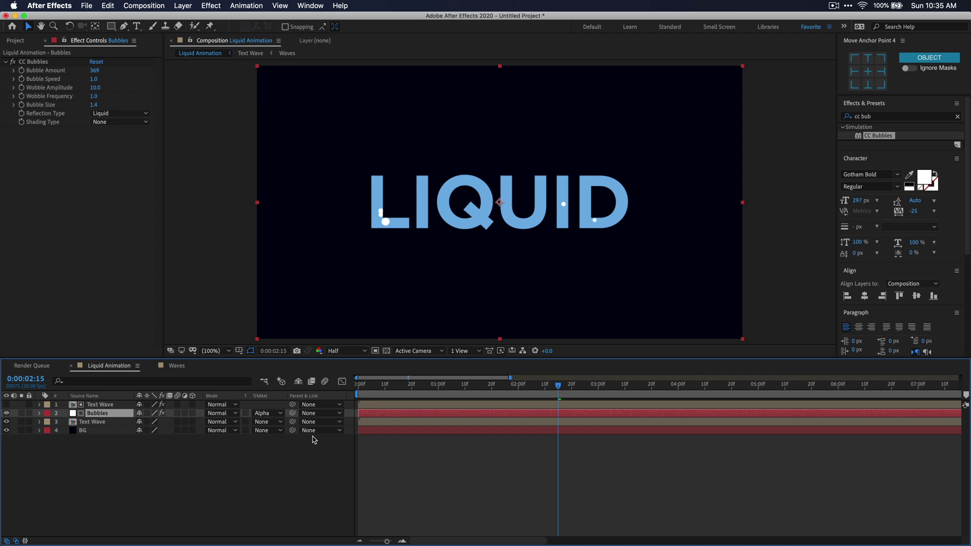
Raise CC Bubbles Bubble Amount to 632 and shrink Bubble Size to 1.0
left_click_drag(371, 391, 350, 388)
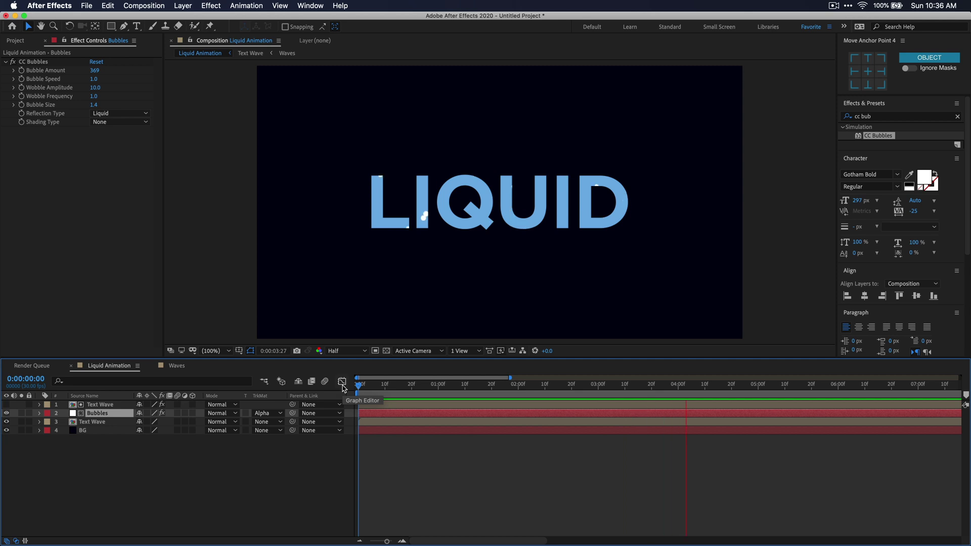
key("space")
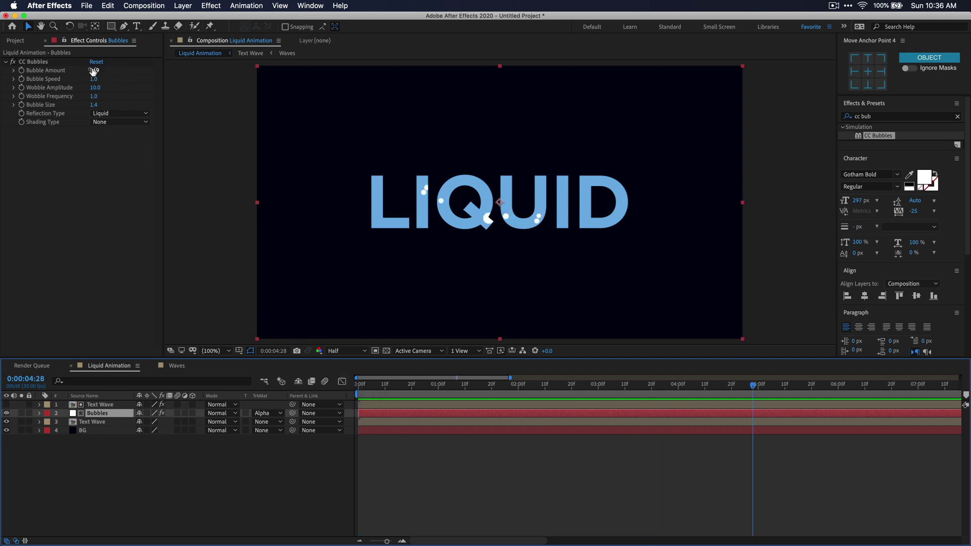
left_click_drag(93, 71, 211, 64)
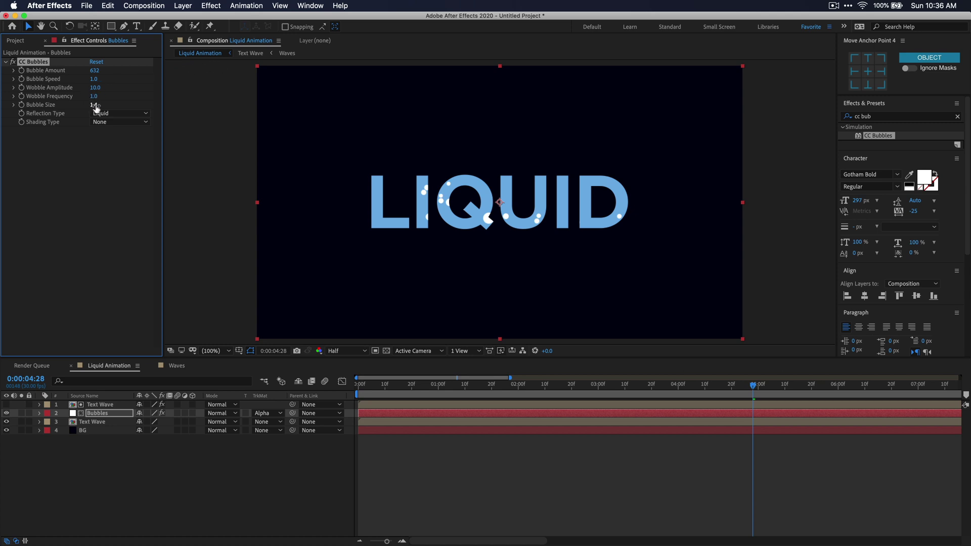
left_click_drag(93, 105, 72, 108)
Preview from the start and lower the Bubbles layer opacity to about 55%
left_click_drag(399, 387, 349, 392)
key("space")
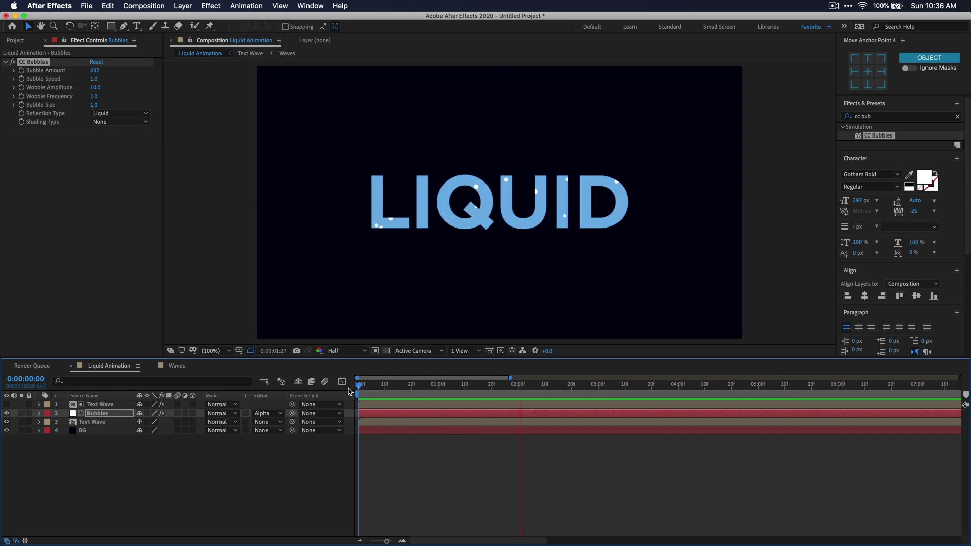
key("space")
key("t")
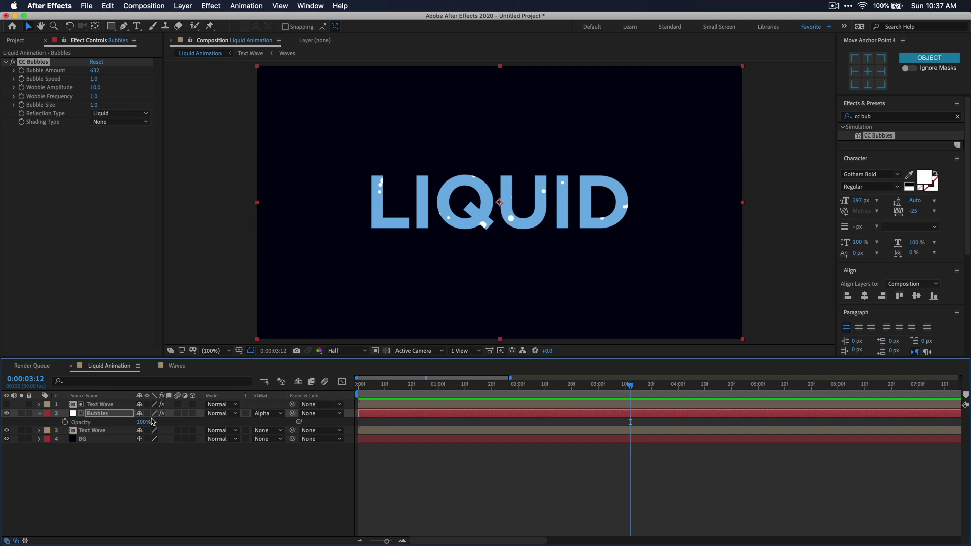
left_click_drag(143, 422, 109, 422)
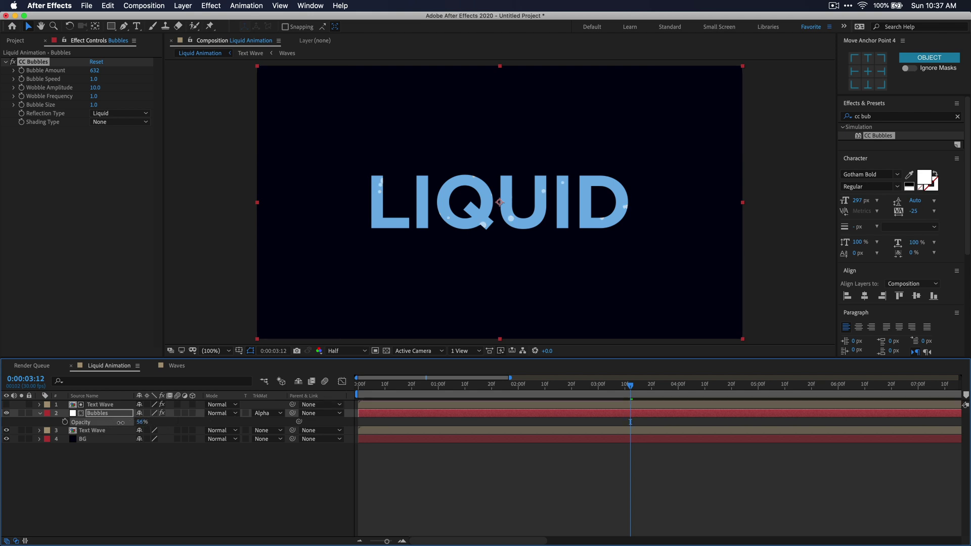
left_click_drag(377, 386, 357, 385)
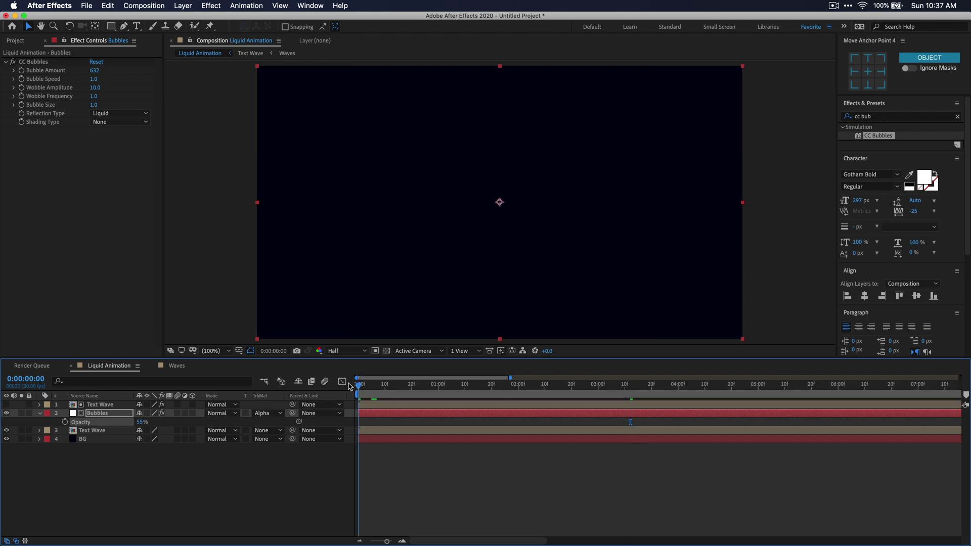
key("space")
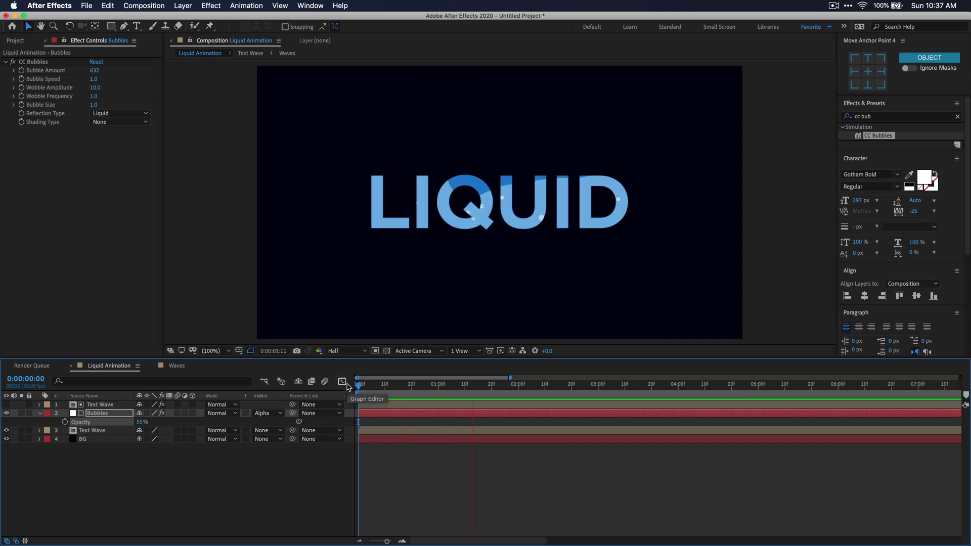